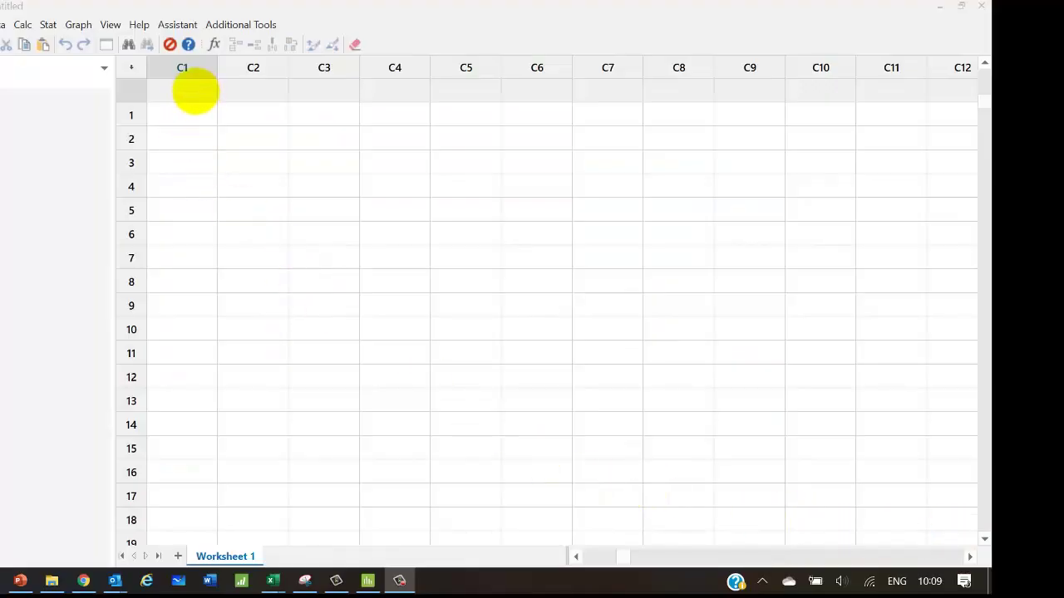
- Open Create Factorial Design from Stat > DOE > Factorial in Minitab
{"action": "left_click", "coordinate": [195, 92]}
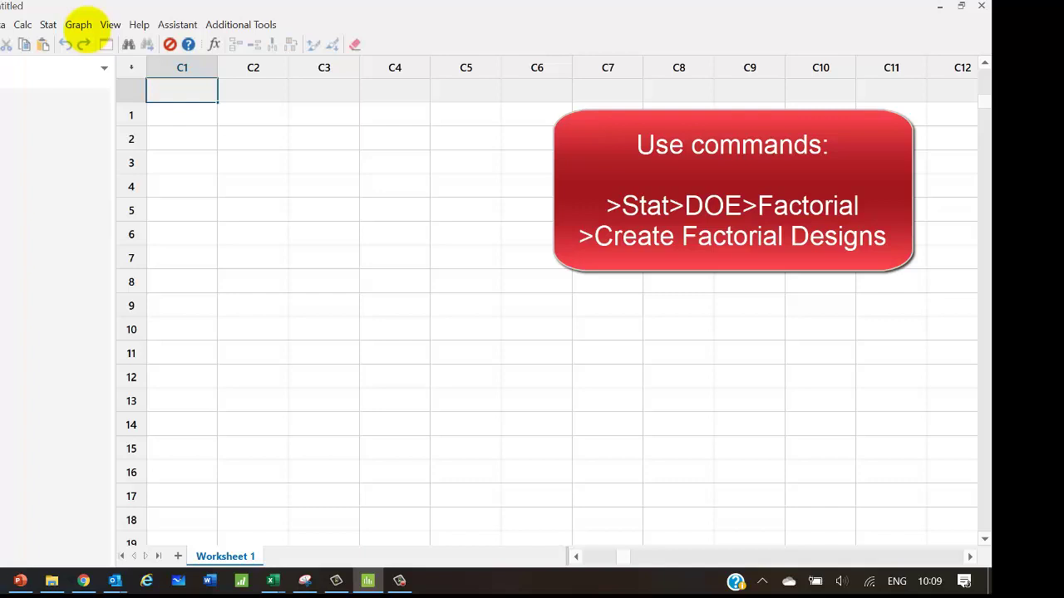
{"action": "left_click", "coordinate": [48, 25]}
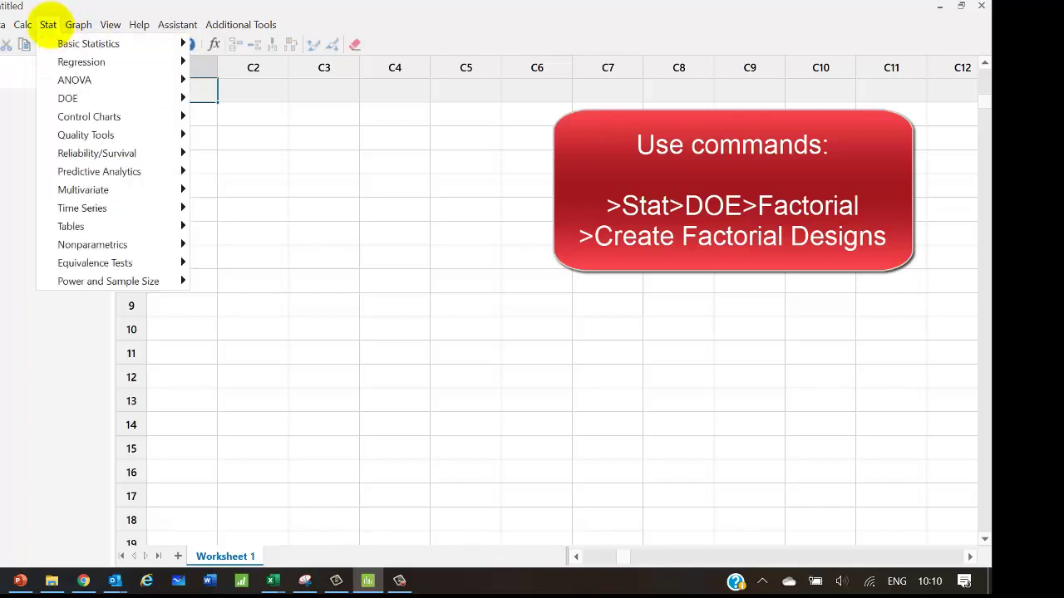
{"action": "mouse_move", "coordinate": [73, 91]}
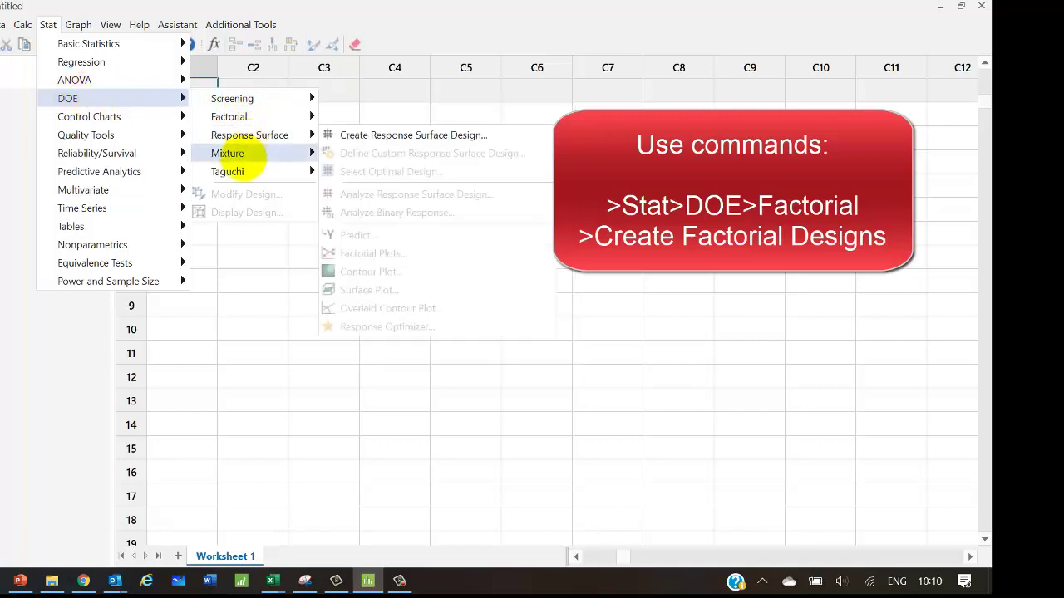
{"action": "mouse_move", "coordinate": [248, 116]}
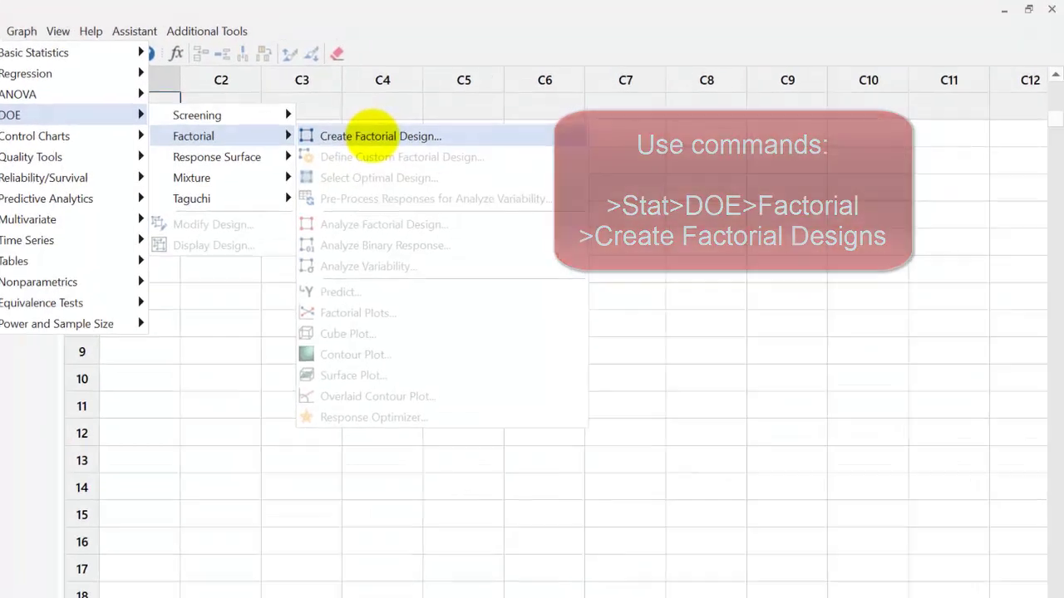
{"action": "left_click", "coordinate": [391, 116]}
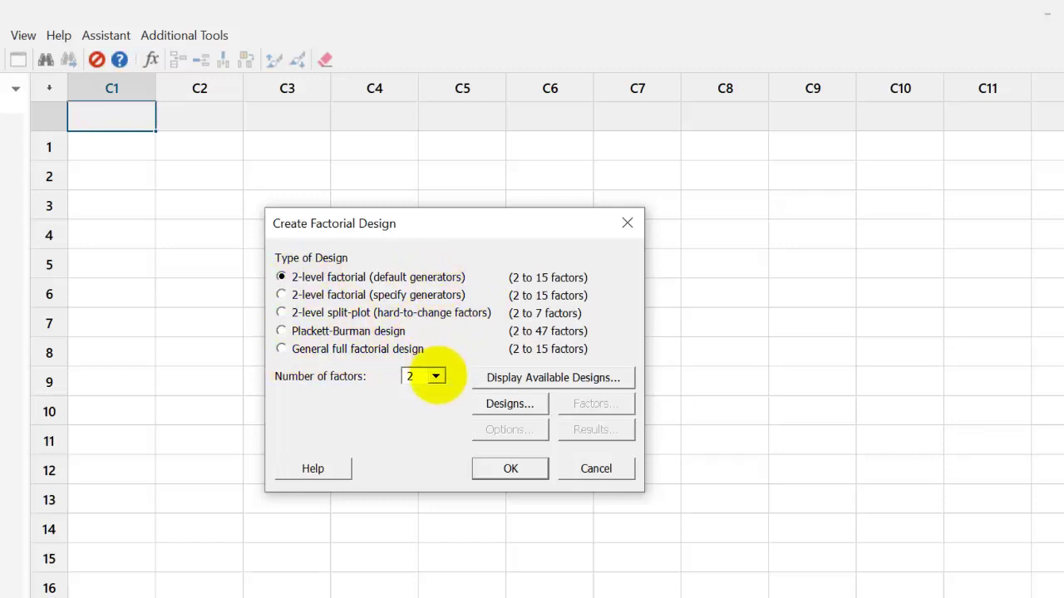
- Set Number of factors to 3 and review the table of available designs
{"action": "left_click", "coordinate": [435, 377]}
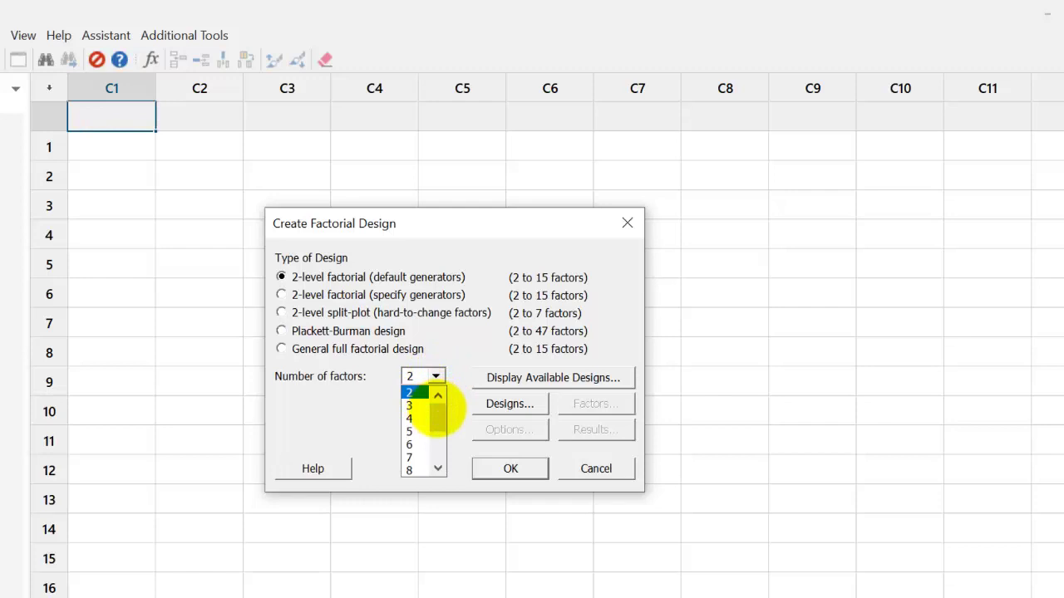
{"action": "left_click_drag", "start_coordinate": [438, 409], "coordinate": [447, 364]}
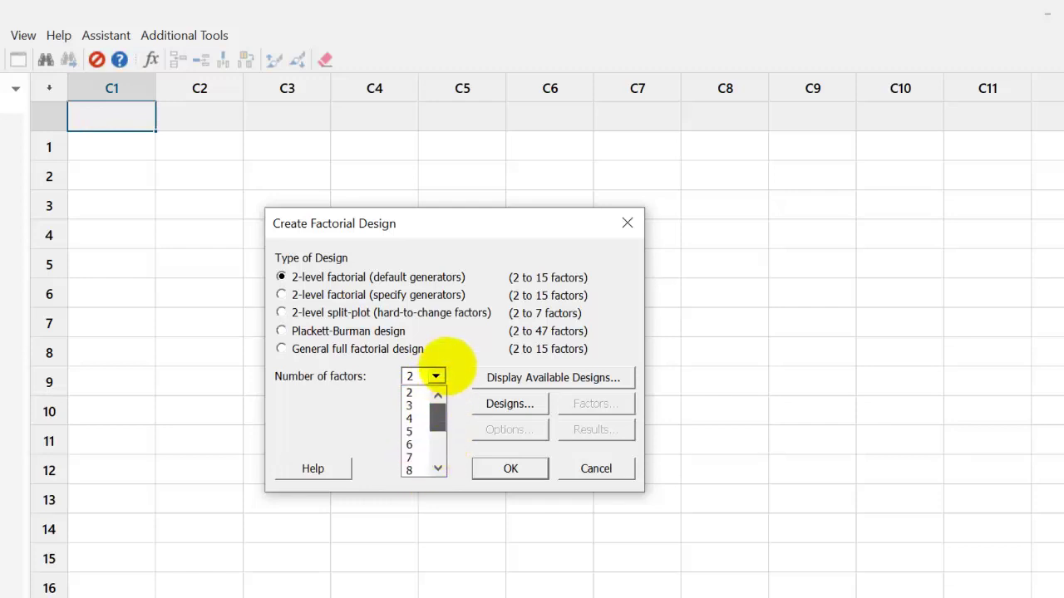
{"action": "left_click", "coordinate": [412, 405]}
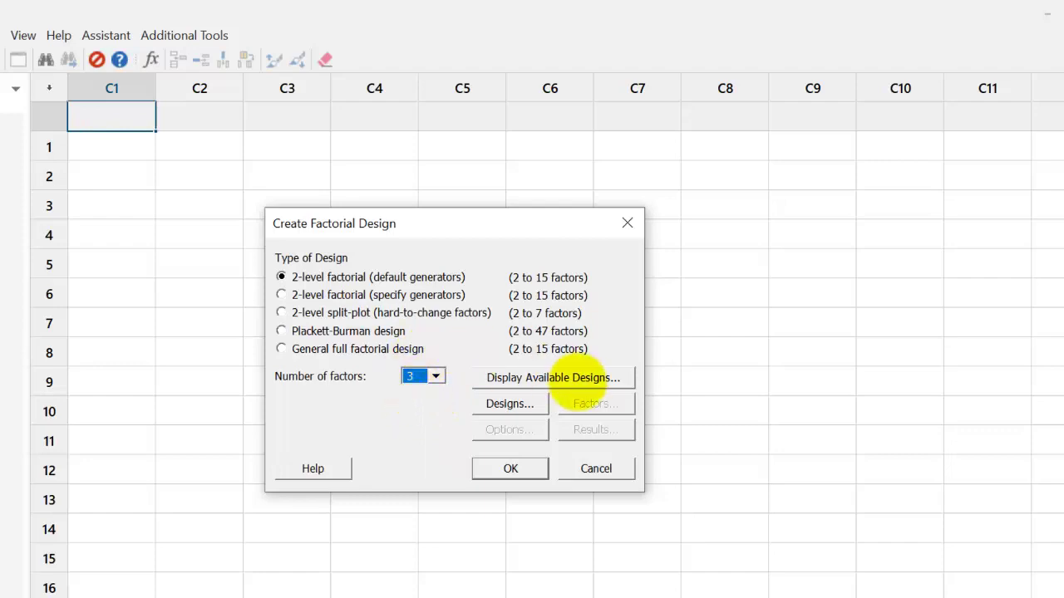
{"action": "left_click", "coordinate": [582, 377]}
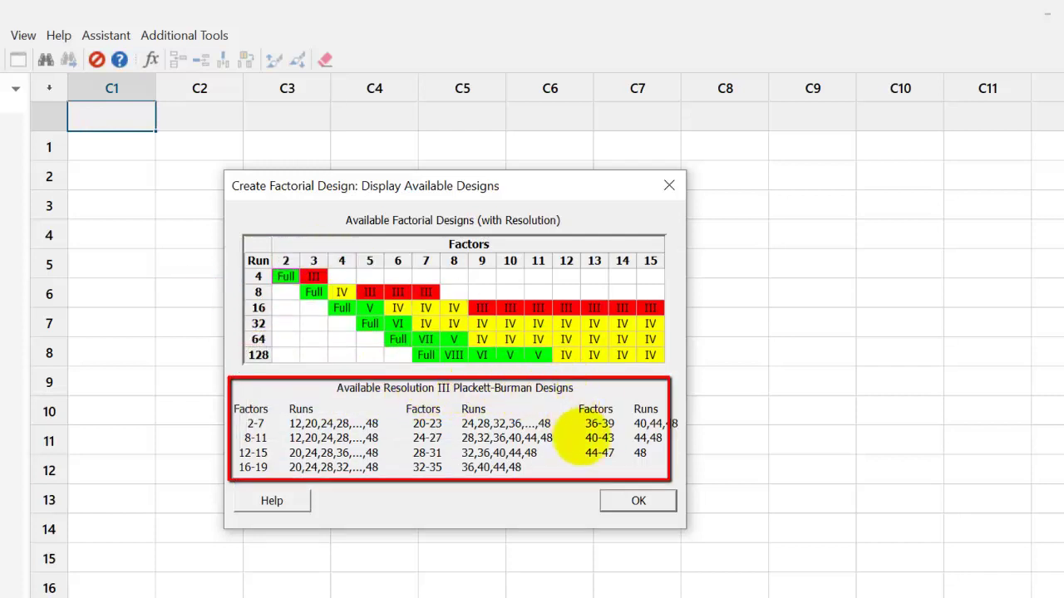
{"action": "left_click", "coordinate": [615, 498]}
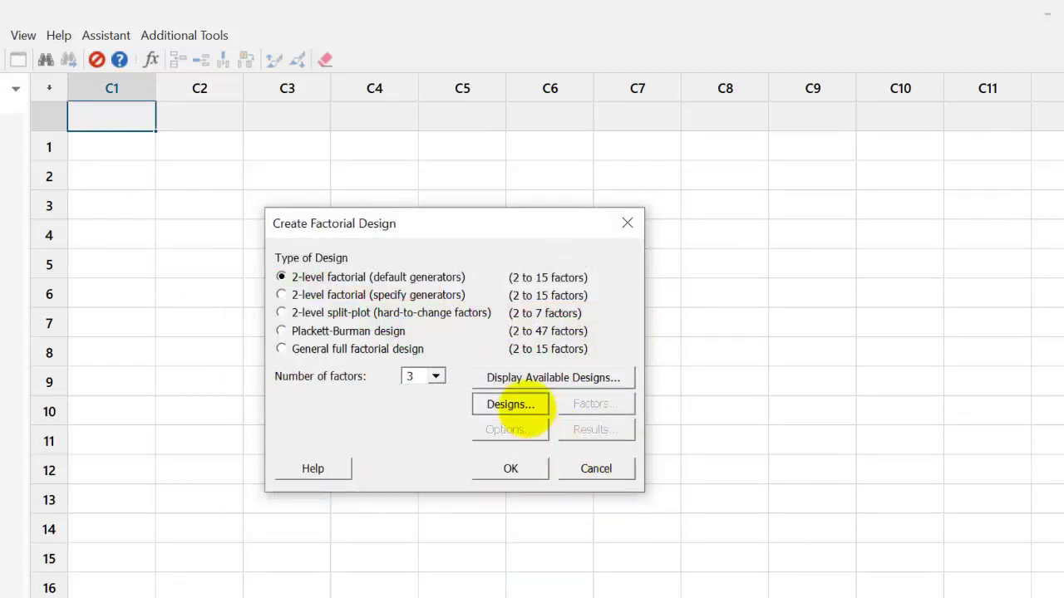
- Choose the 8-run full factorial with 0 center points, 3 replicates and 3 blocks
{"action": "left_click", "coordinate": [522, 405]}
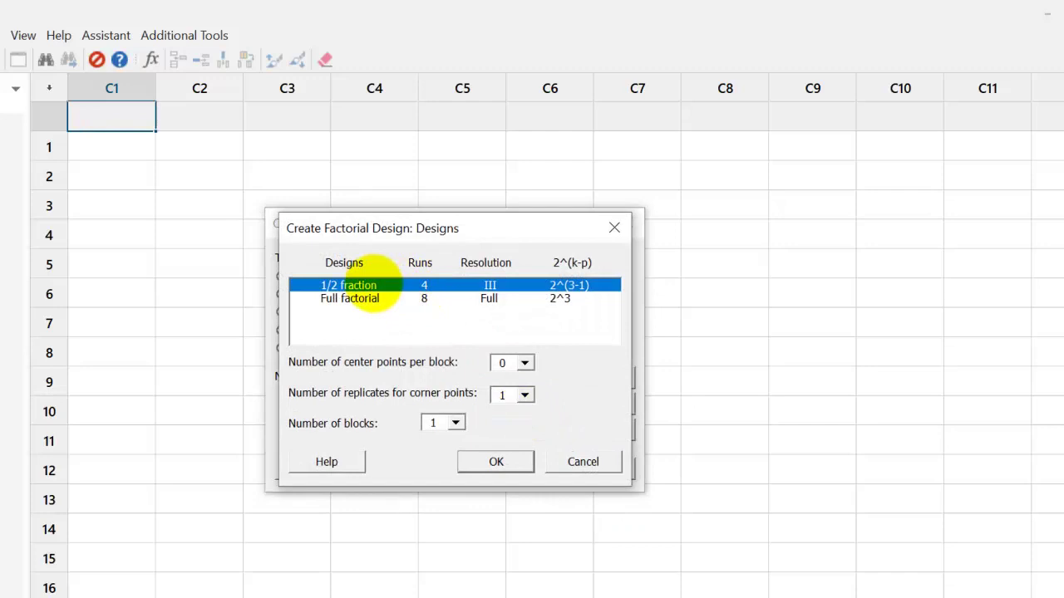
{"action": "left_click", "coordinate": [356, 298]}
{"action": "left_click", "coordinate": [364, 285]}
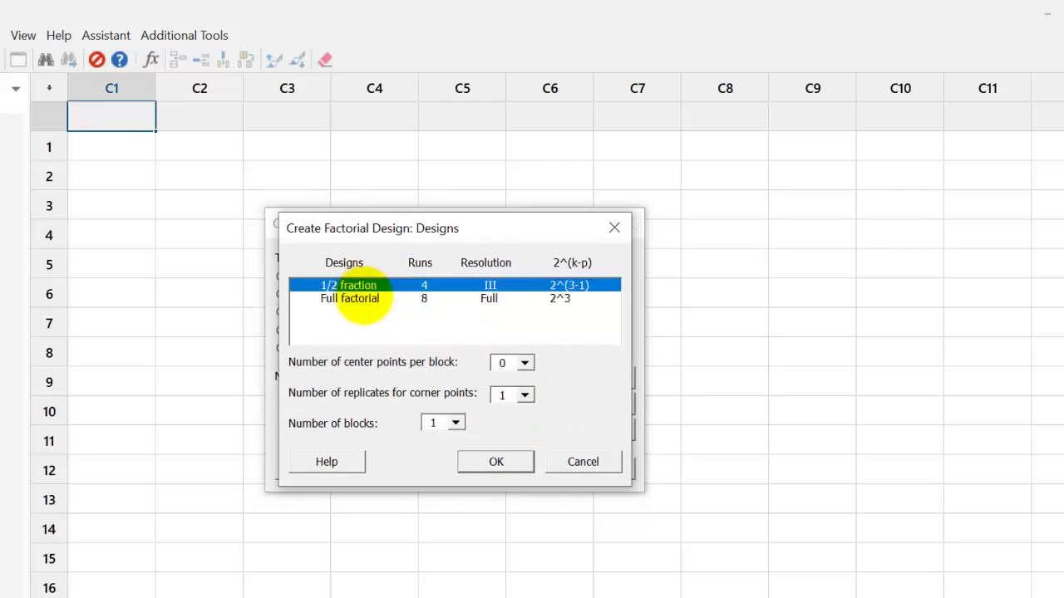
{"action": "left_click", "coordinate": [361, 299]}
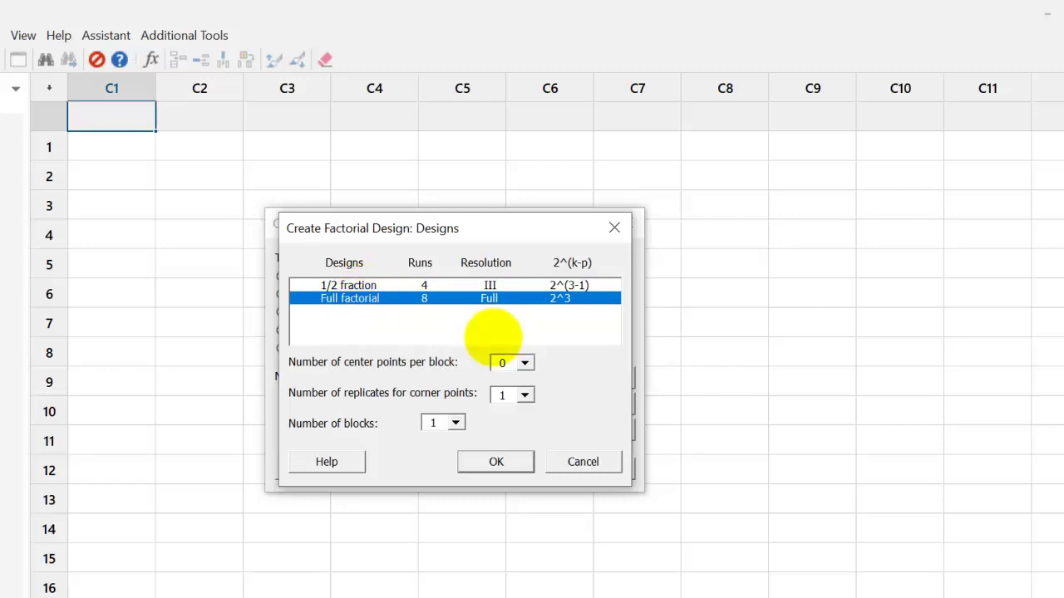
{"action": "left_click", "coordinate": [525, 363]}
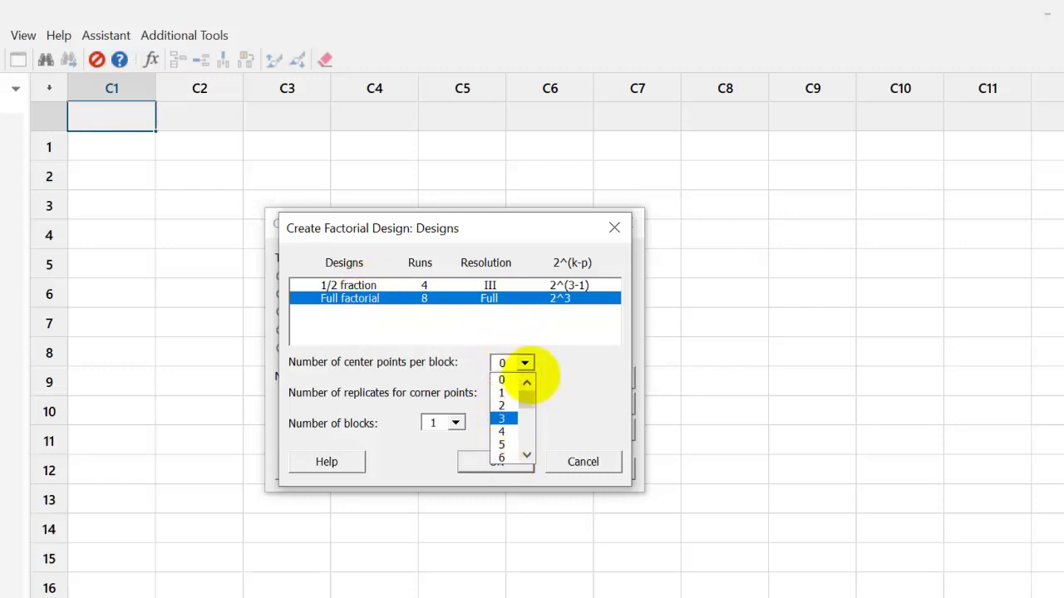
{"action": "left_click", "coordinate": [502, 380]}
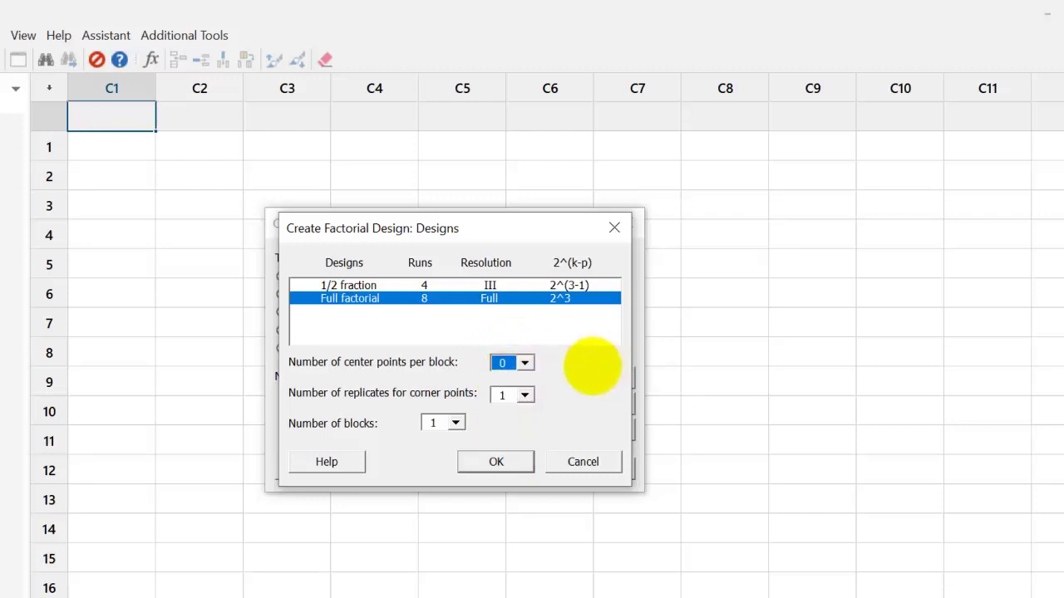
{"action": "left_click", "coordinate": [524, 395]}
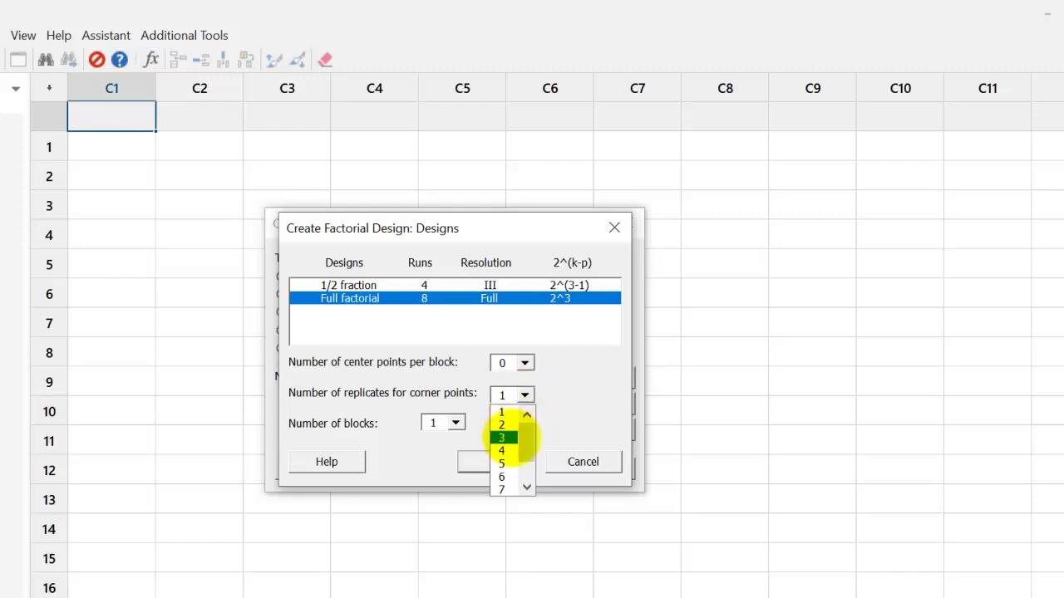
{"action": "left_click", "coordinate": [505, 438]}
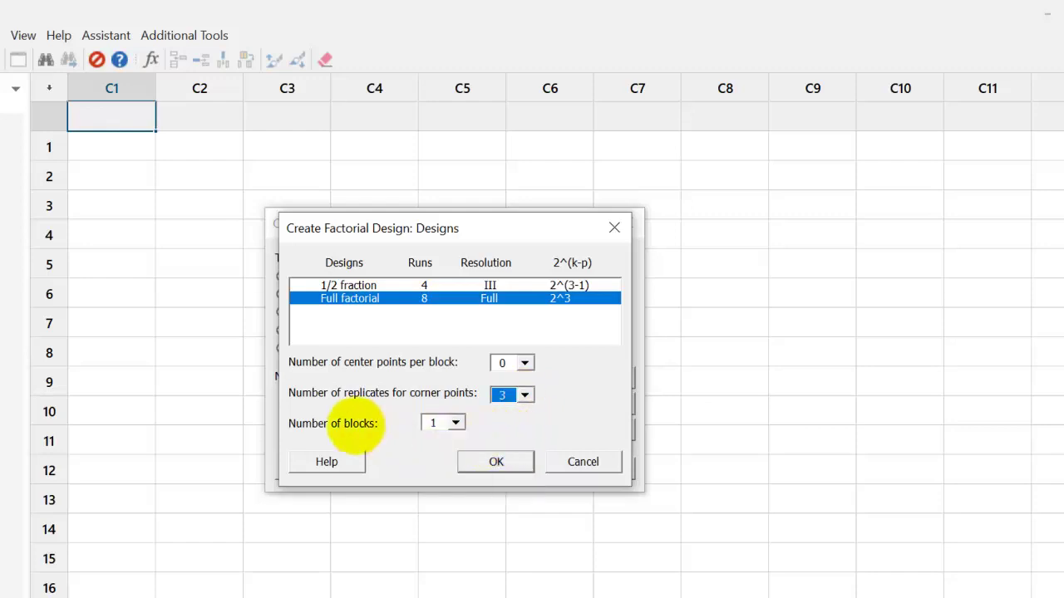
{"action": "left_click", "coordinate": [455, 423]}
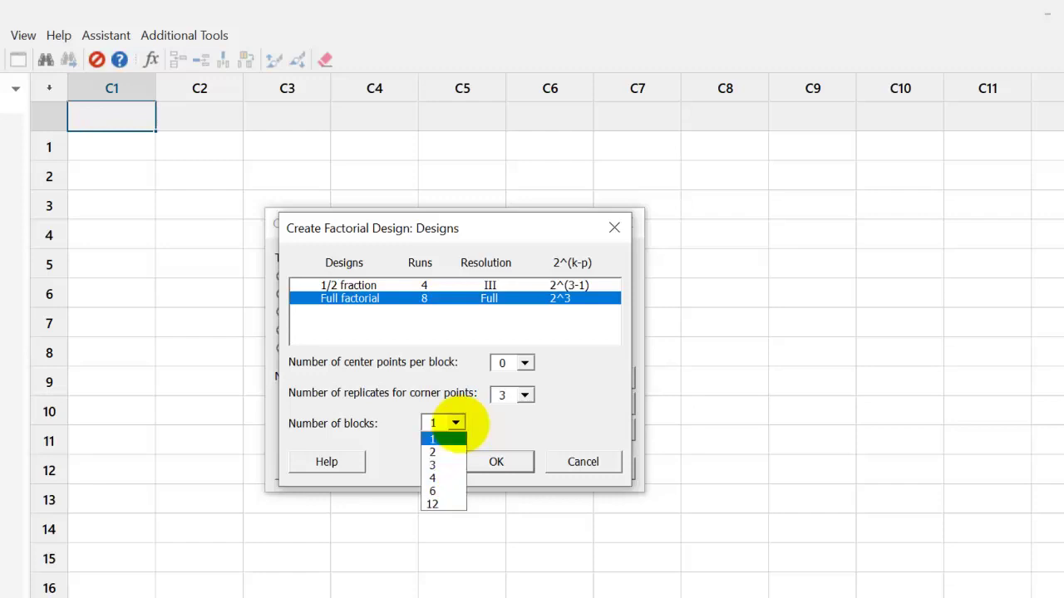
{"action": "left_click", "coordinate": [439, 465]}
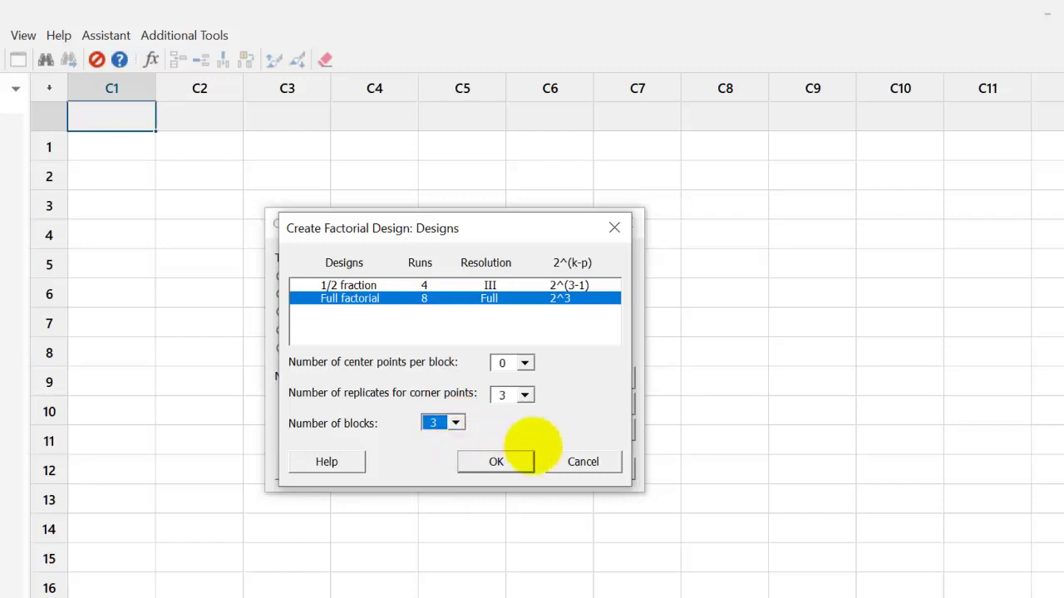
{"action": "left_click", "coordinate": [496, 461]}
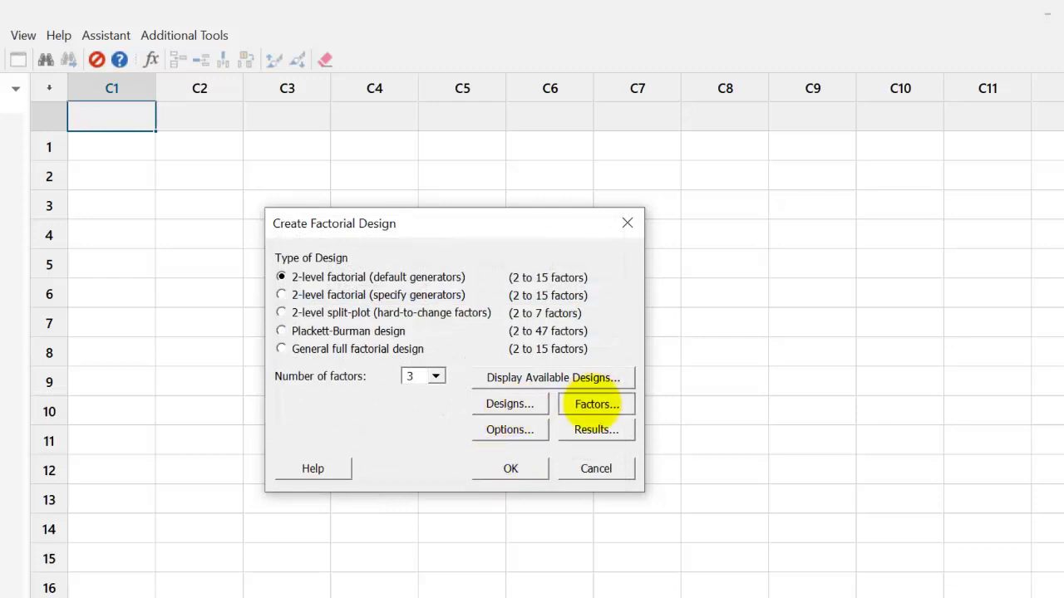
- Define Radius as numeric with low level 6, and Roughness as numeric with high level 0.4
{"action": "left_click", "coordinate": [597, 403]}
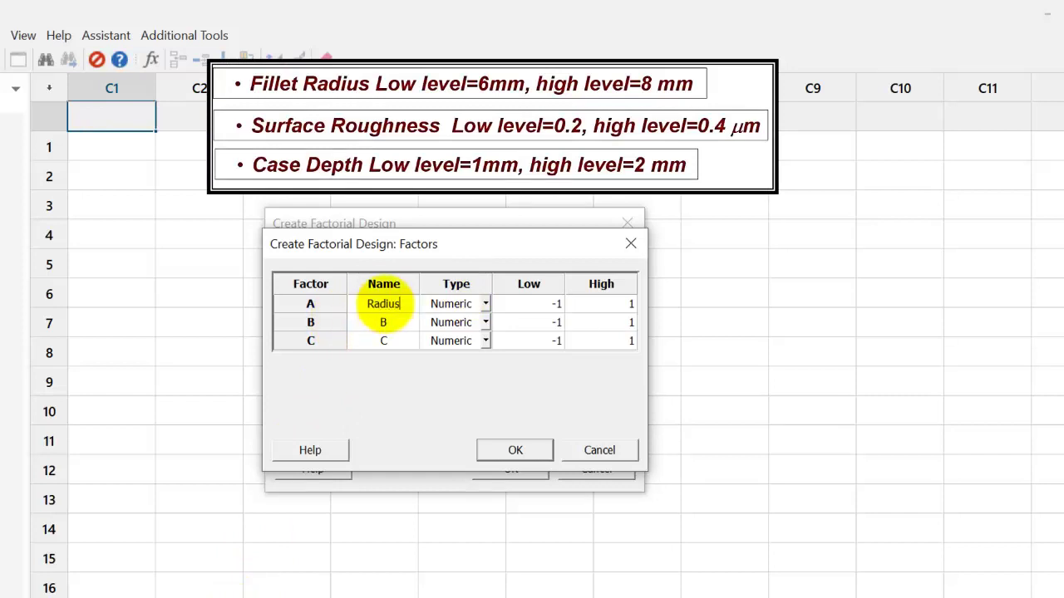
{"action": "left_click", "coordinate": [485, 303]}
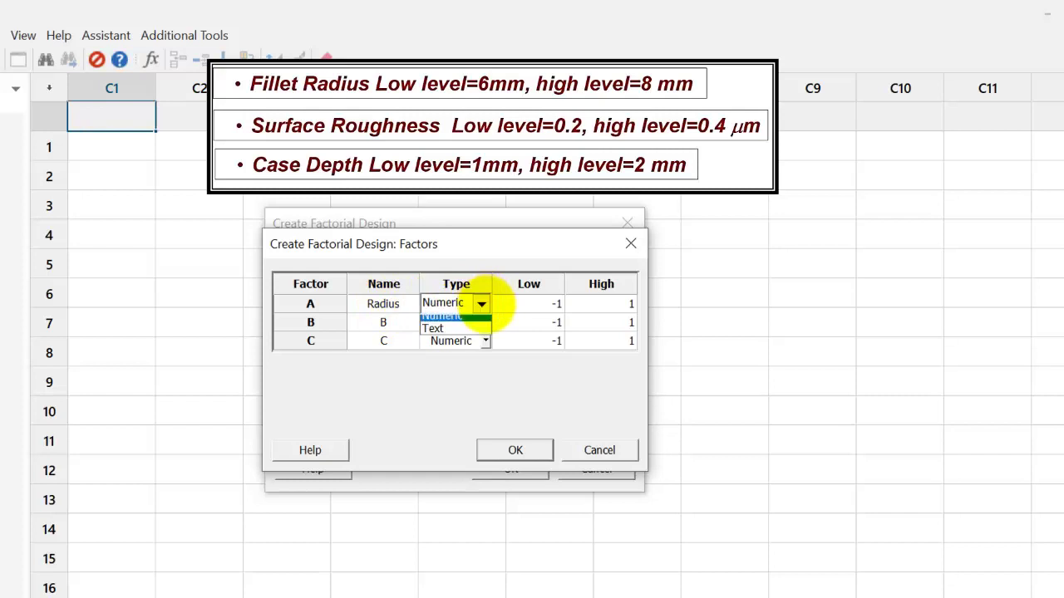
{"action": "left_click", "coordinate": [453, 322]}
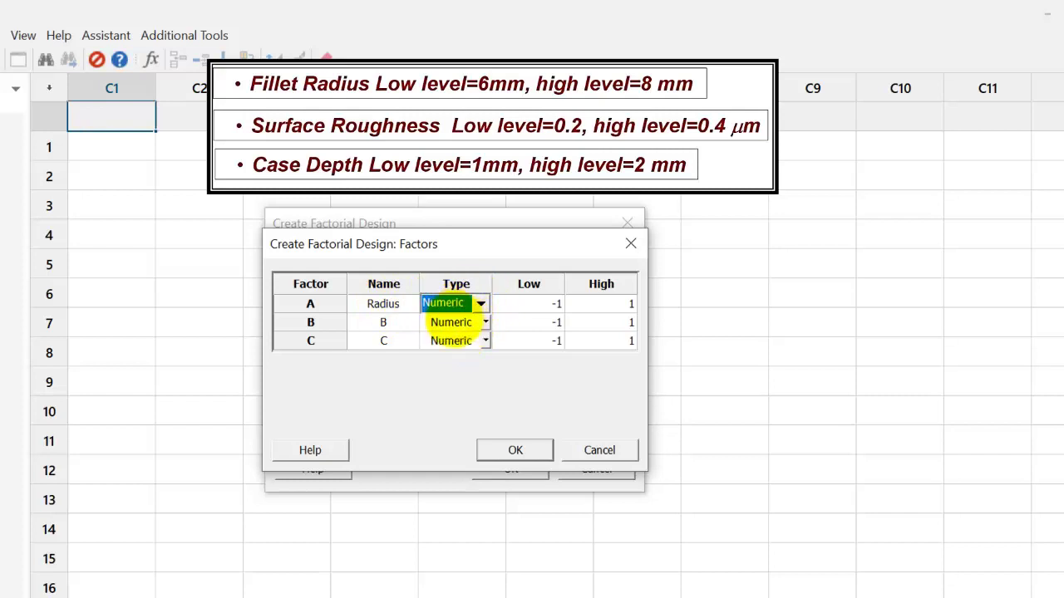
{"action": "left_click", "coordinate": [541, 305]}
{"action": "type", "text": "6"}
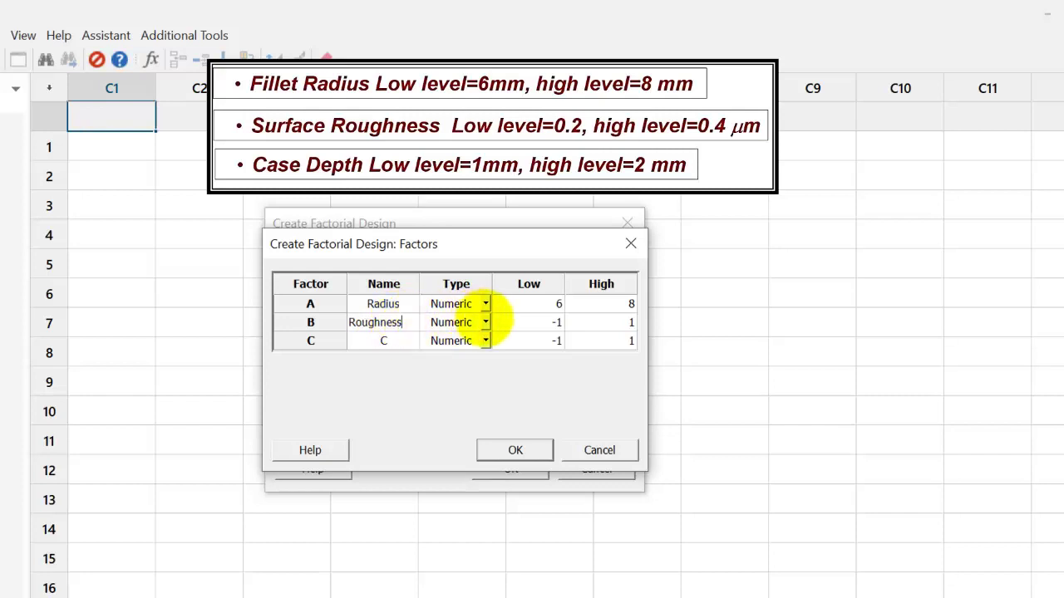
{"action": "left_click", "coordinate": [486, 321]}
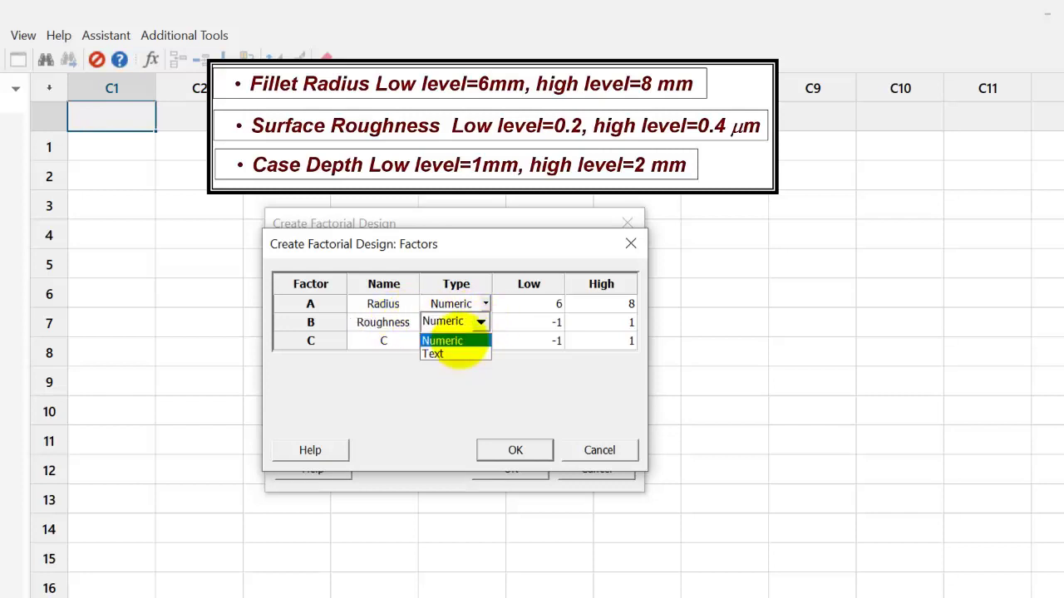
{"action": "left_click", "coordinate": [482, 340]}
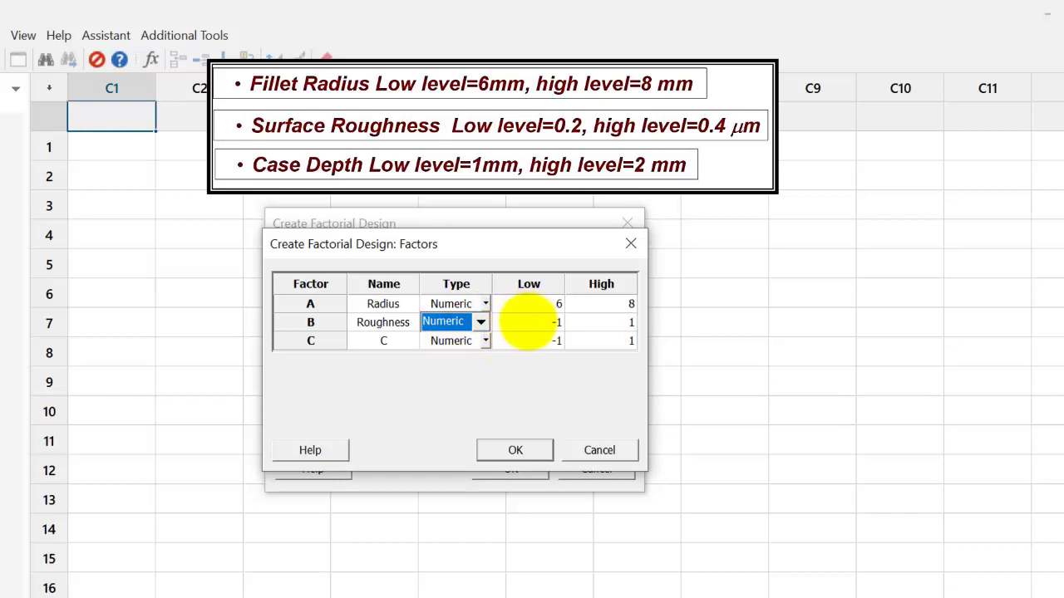
{"action": "left_click", "coordinate": [528, 323]}
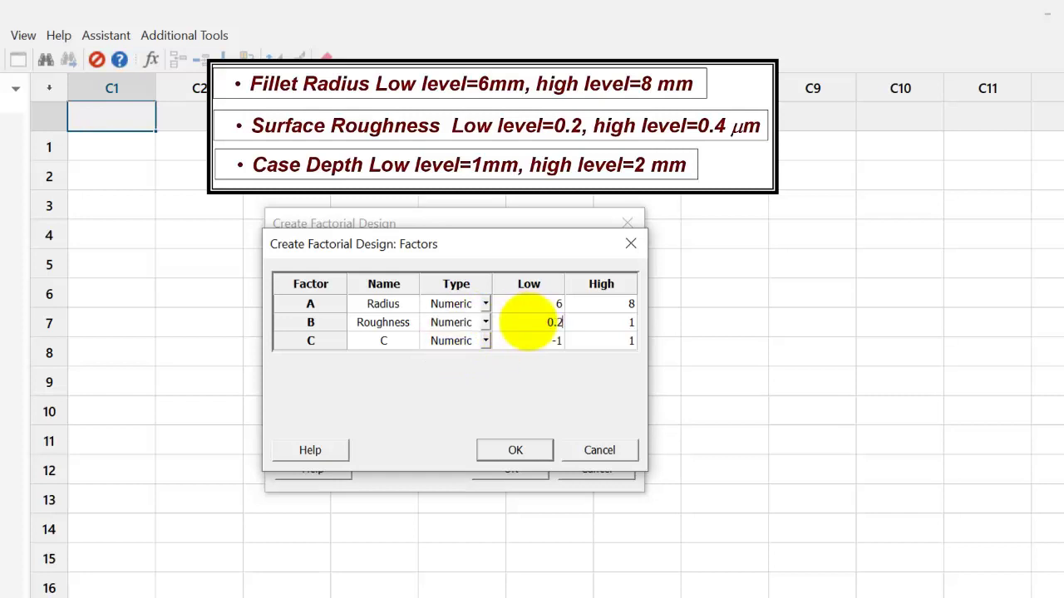
{"action": "left_click", "coordinate": [613, 323]}
{"action": "key", "text": "BackSpace"}
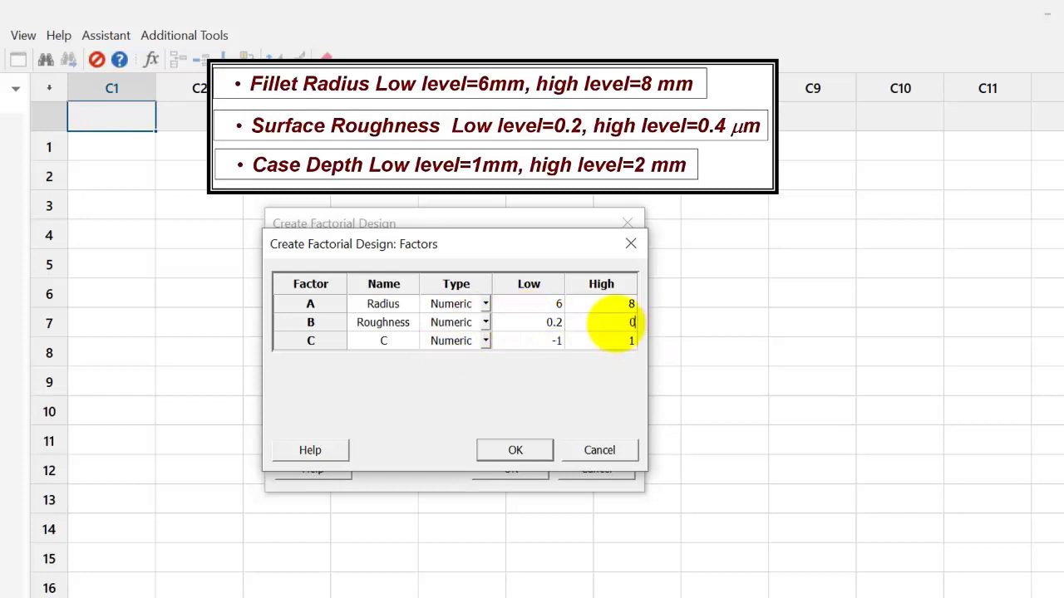
{"action": "type", "text": "0.4"}
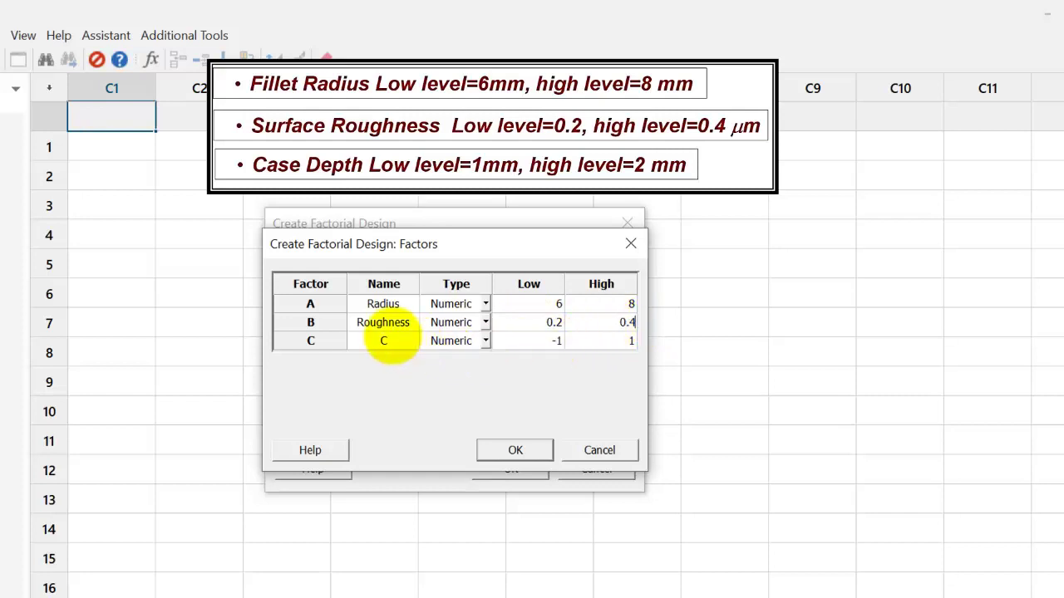
- Name factor C 'Case Depth', numeric, with levels 1 to 2
{"action": "left_click", "coordinate": [382, 339]}
{"action": "type", "text": "Case Depth"}
{"action": "left_click", "coordinate": [484, 340]}
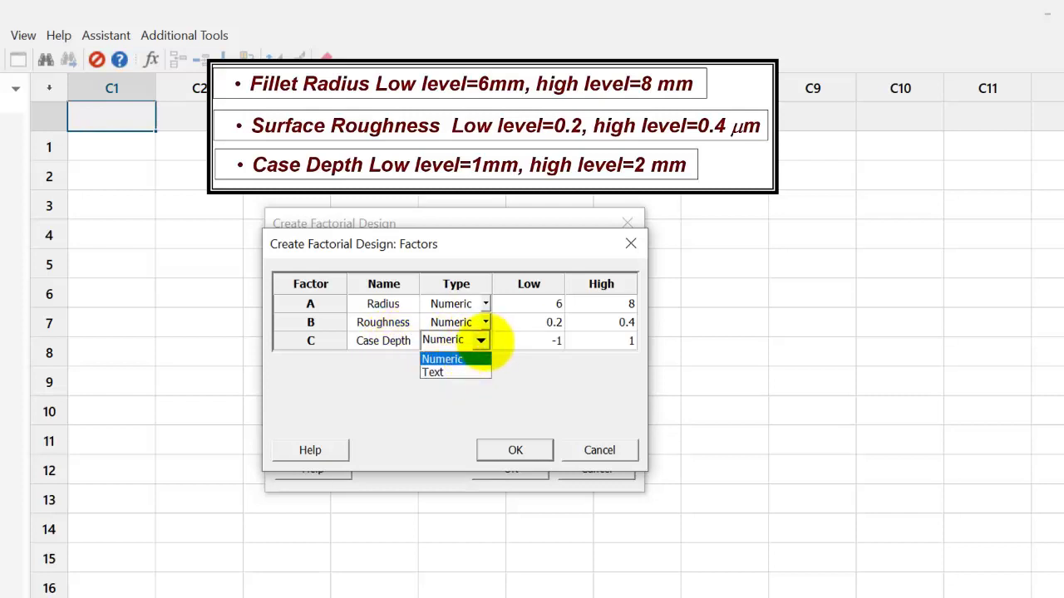
{"action": "left_click", "coordinate": [536, 341]}
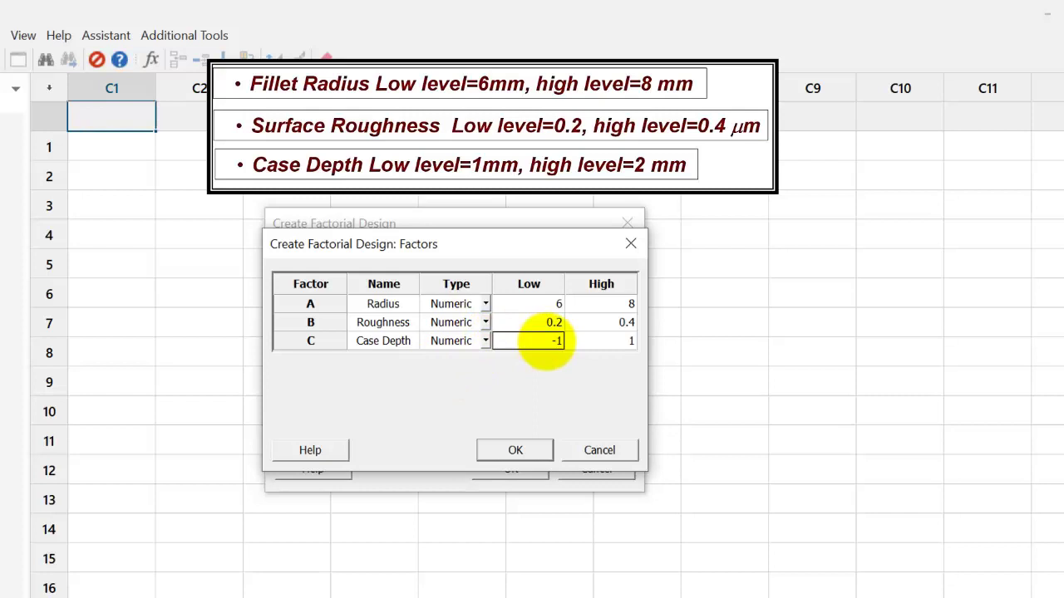
{"action": "type", "text": "1"}
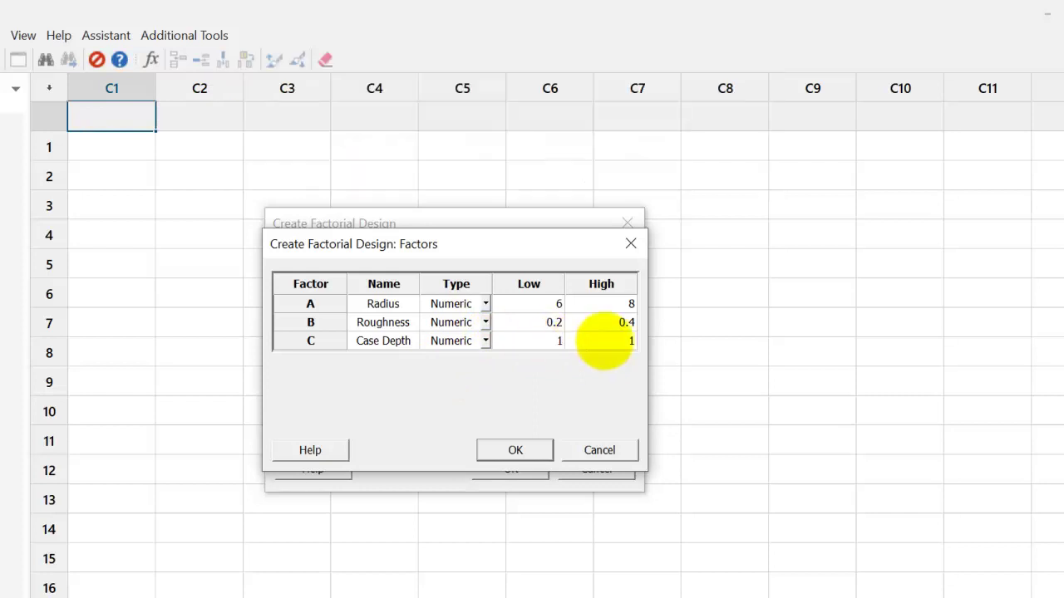
{"action": "left_click", "coordinate": [603, 341]}
{"action": "type", "text": "2"}
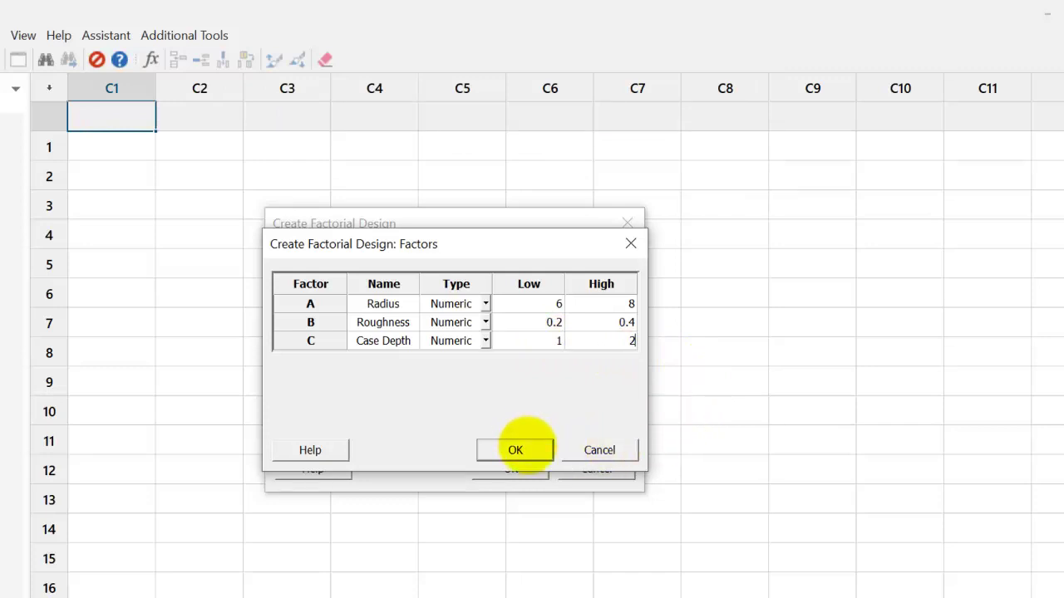
- Accept the factor settings and keep Randomize runs checked in Options
{"action": "left_click", "coordinate": [516, 449]}
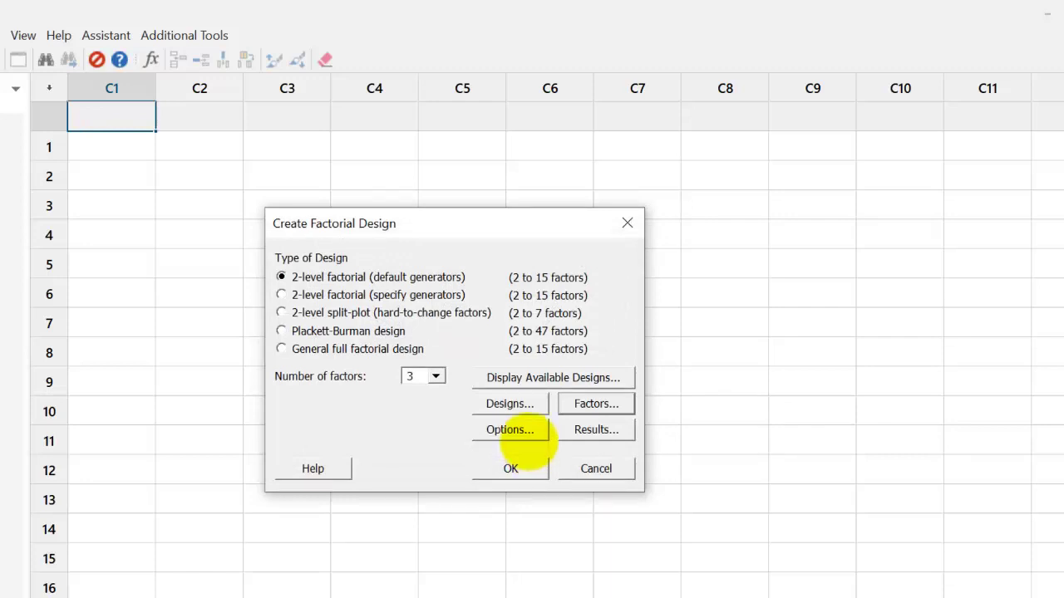
{"action": "left_click", "coordinate": [520, 431]}
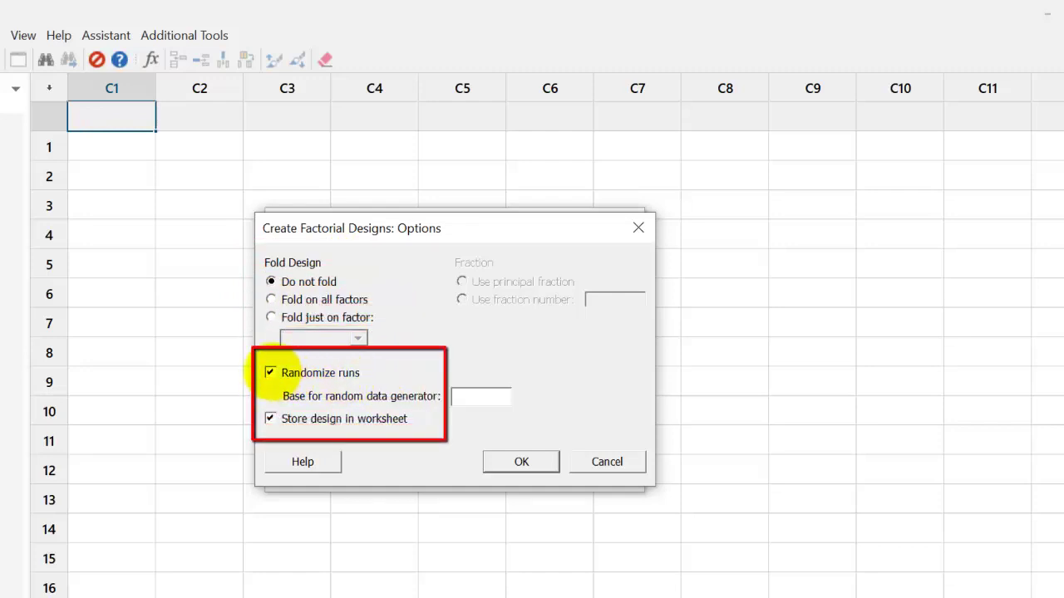
{"action": "left_click", "coordinate": [270, 374]}
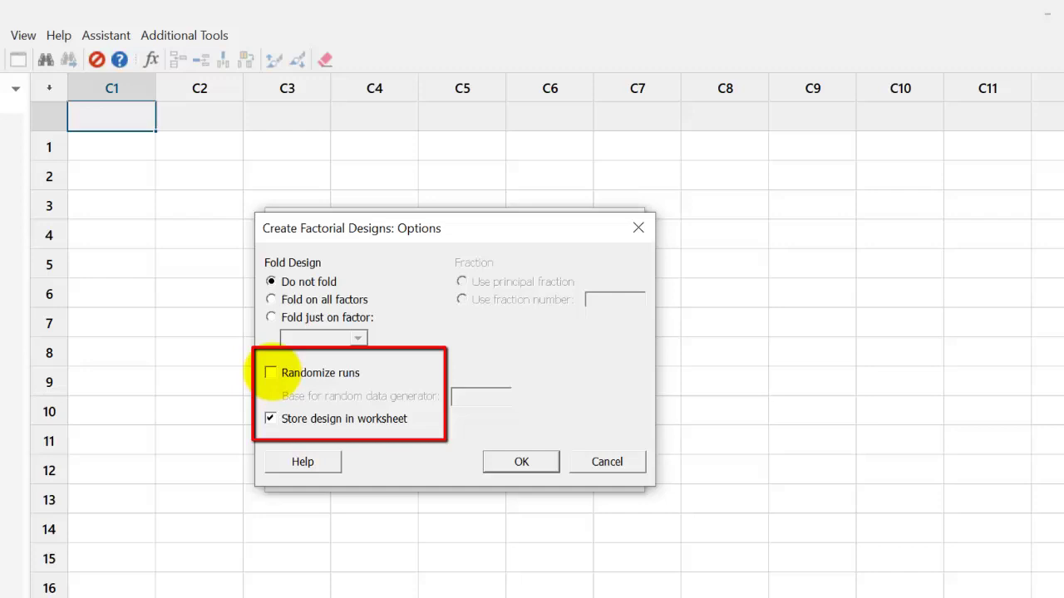
{"action": "left_click", "coordinate": [271, 373]}
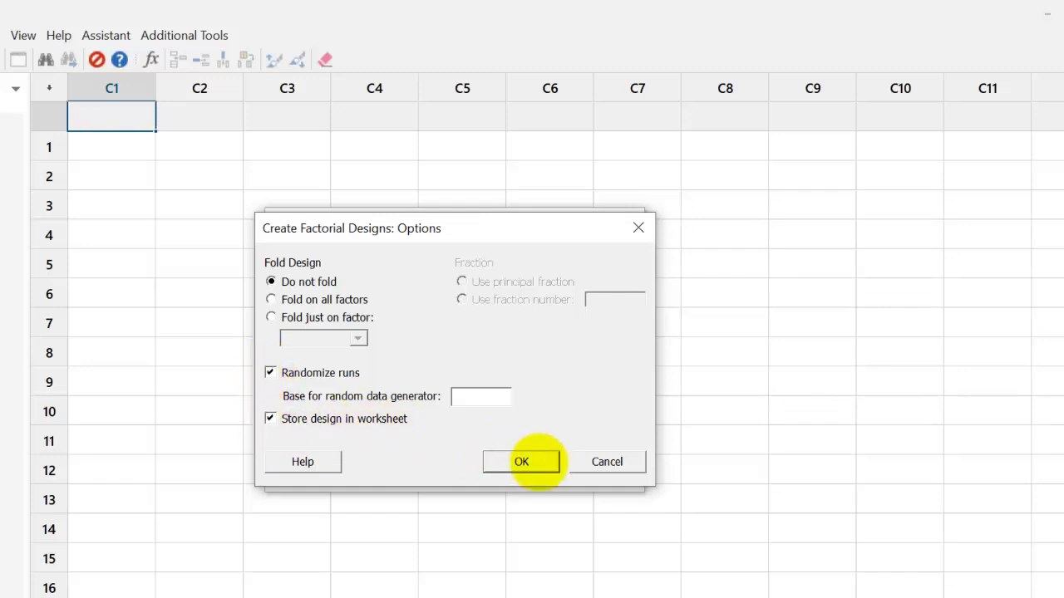
{"action": "left_click", "coordinate": [536, 464]}
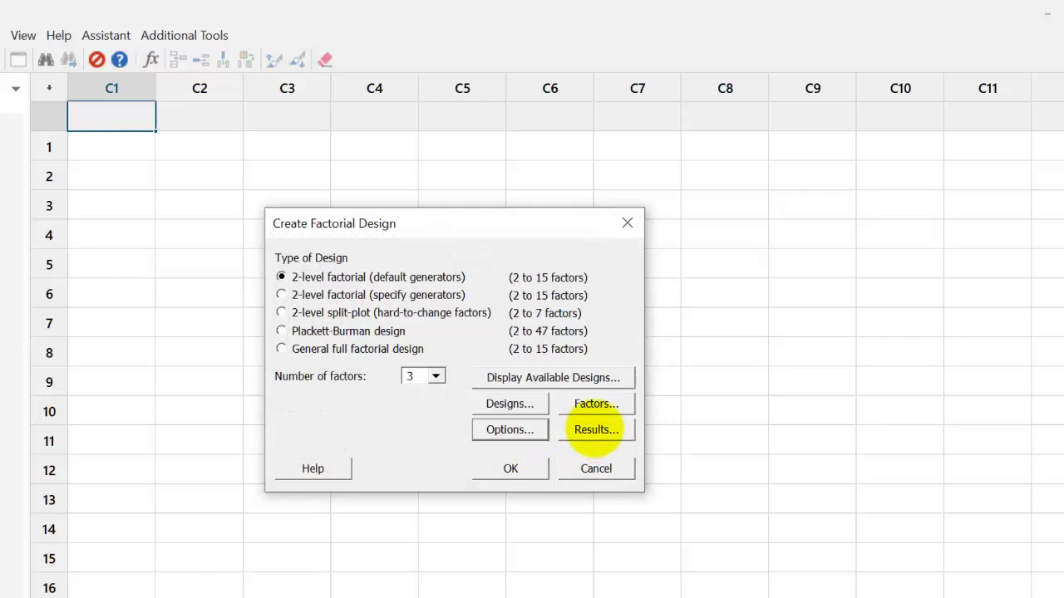
- Accept the default Results settings and generate the 24-run blocked design
{"action": "left_click", "coordinate": [596, 429]}
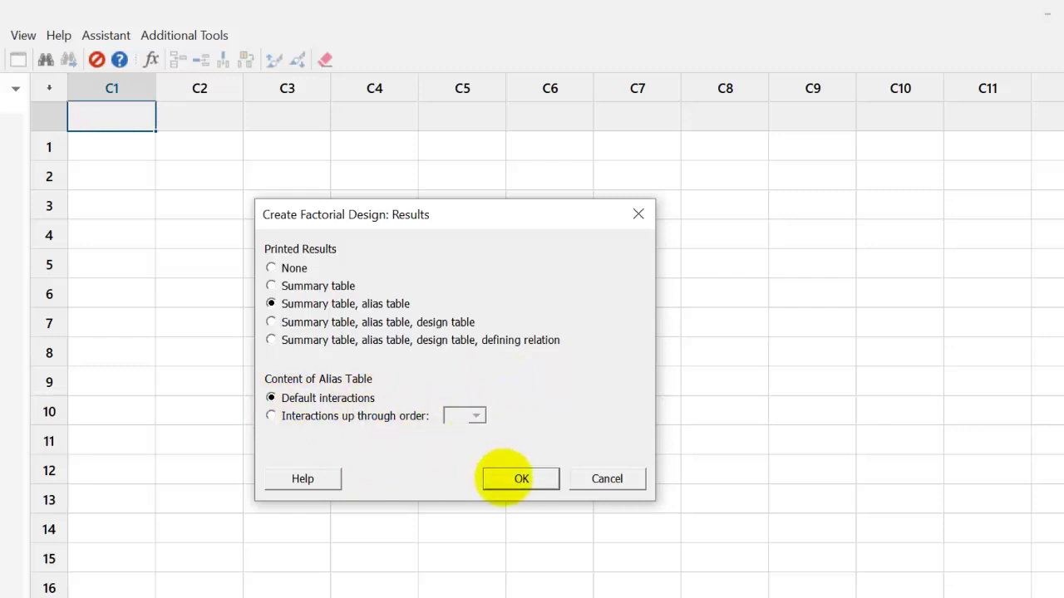
{"action": "left_click", "coordinate": [521, 479]}
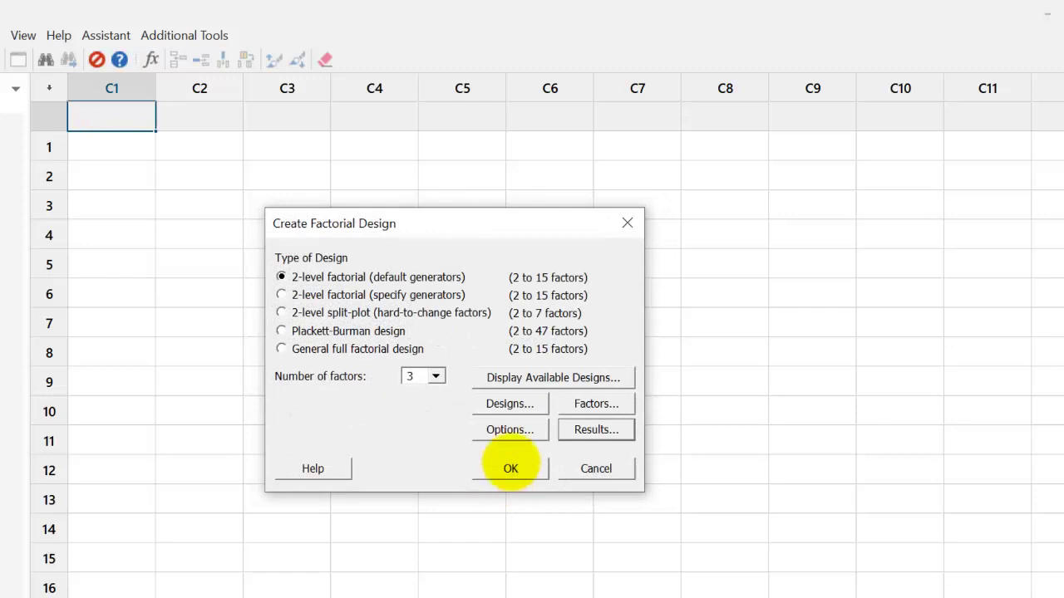
{"action": "left_click", "coordinate": [510, 468]}
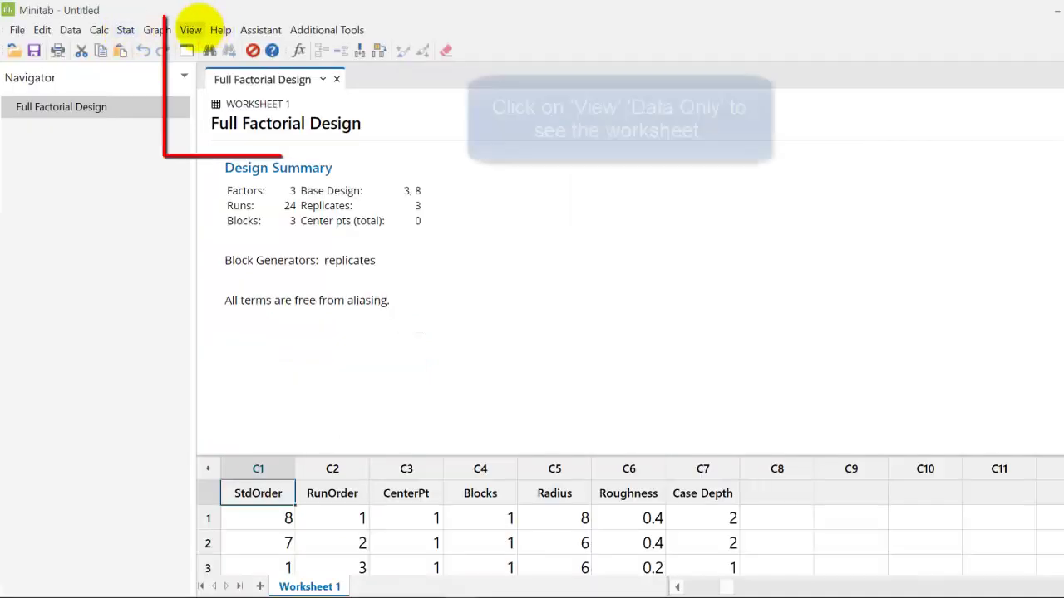
- Open the View menu after reviewing the Design Summary output
{"action": "left_click", "coordinate": [34, 51]}
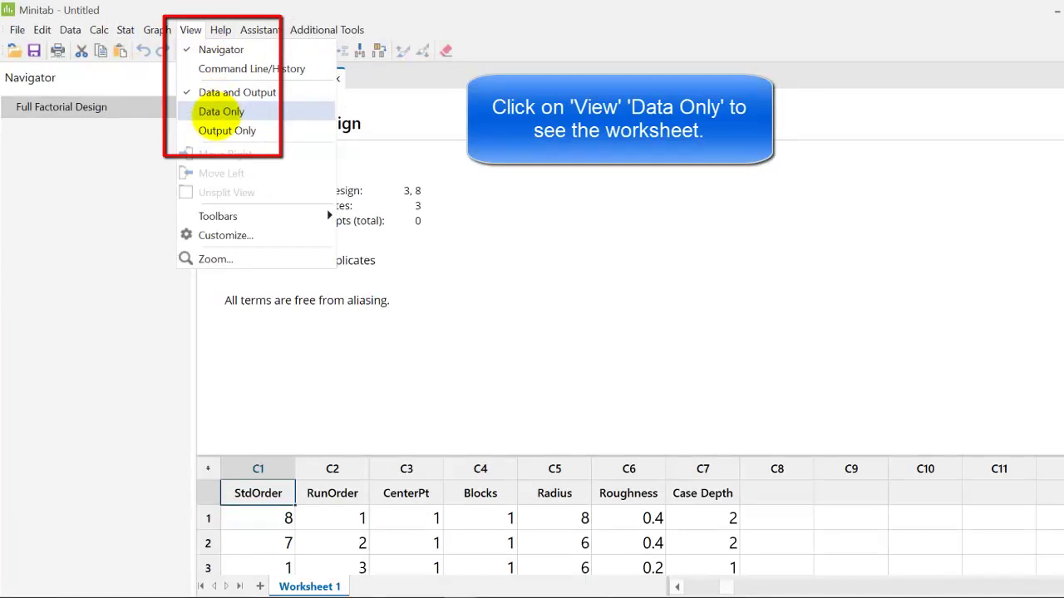
{"action": "left_click", "coordinate": [221, 111]}
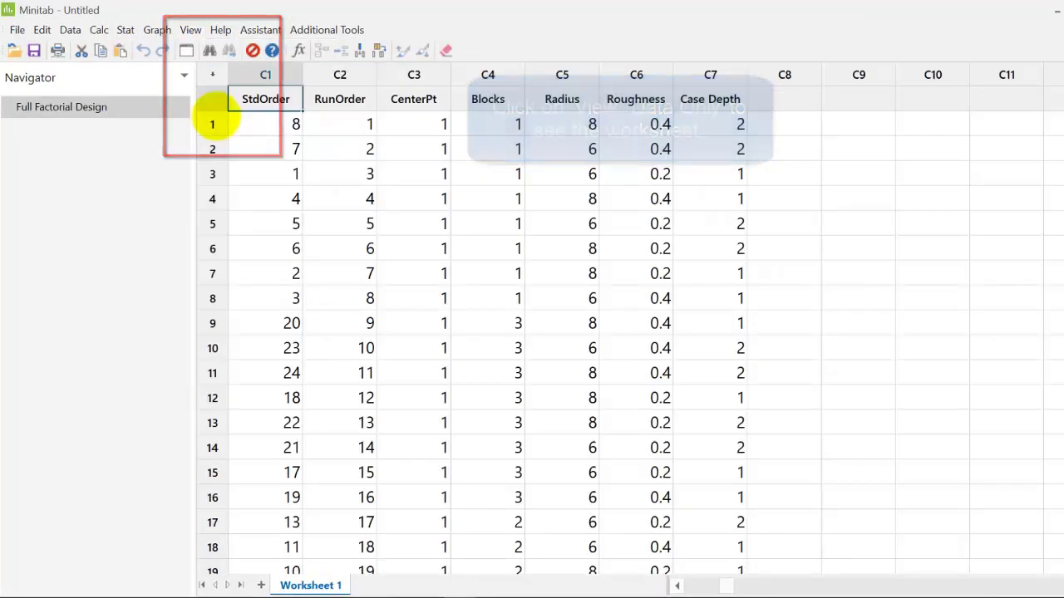
{"action": "left_click", "coordinate": [812, 207]}
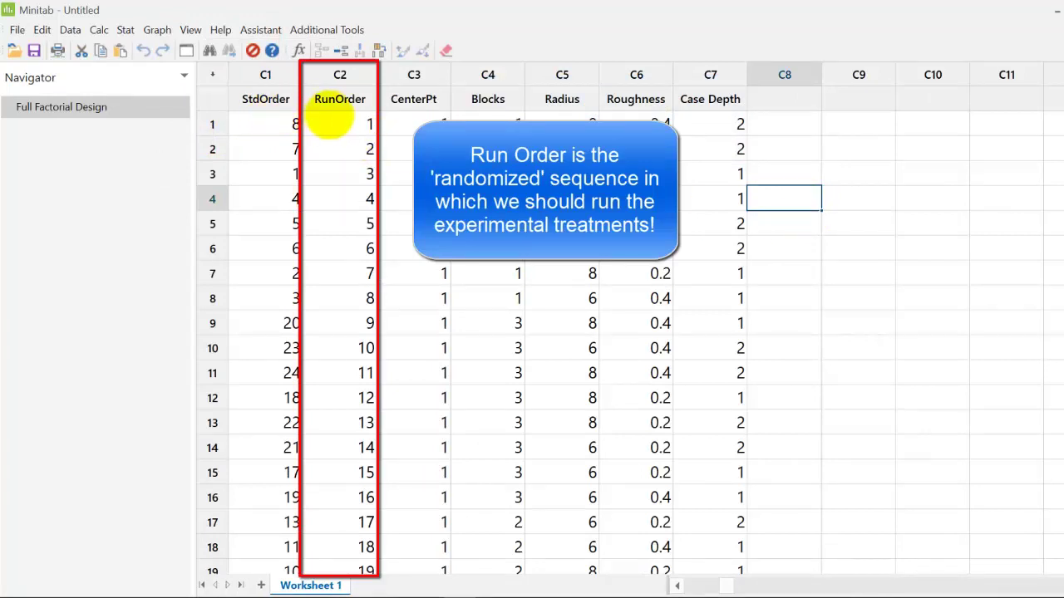
{"action": "left_click_drag", "start_coordinate": [330, 125], "coordinate": [352, 404]}
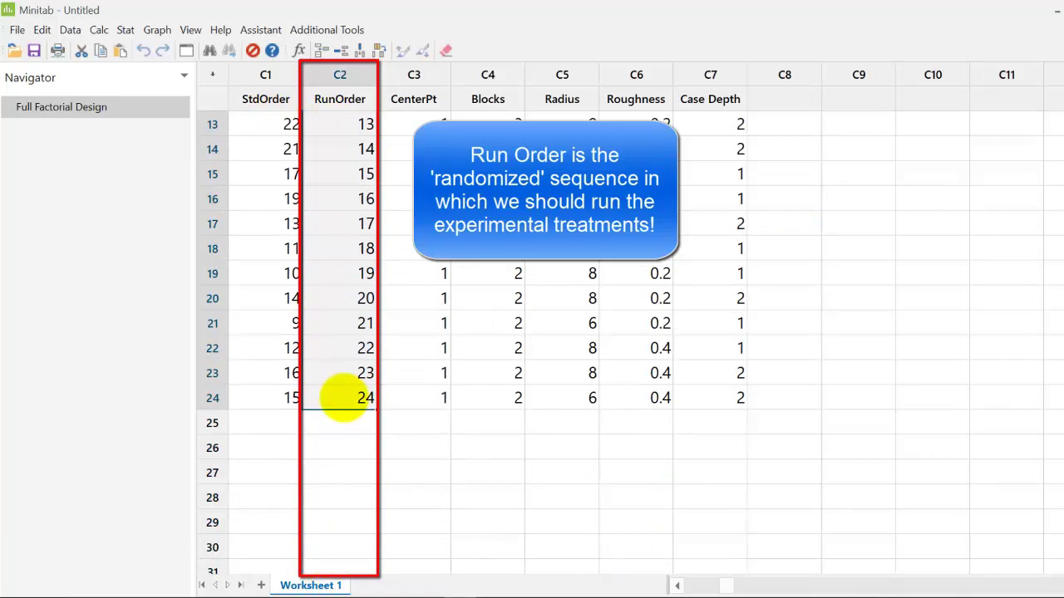
{"action": "left_click", "coordinate": [490, 447]}
{"action": "scroll", "coordinate": [491, 447], "scroll_direction": "up", "scroll_amount": 4}
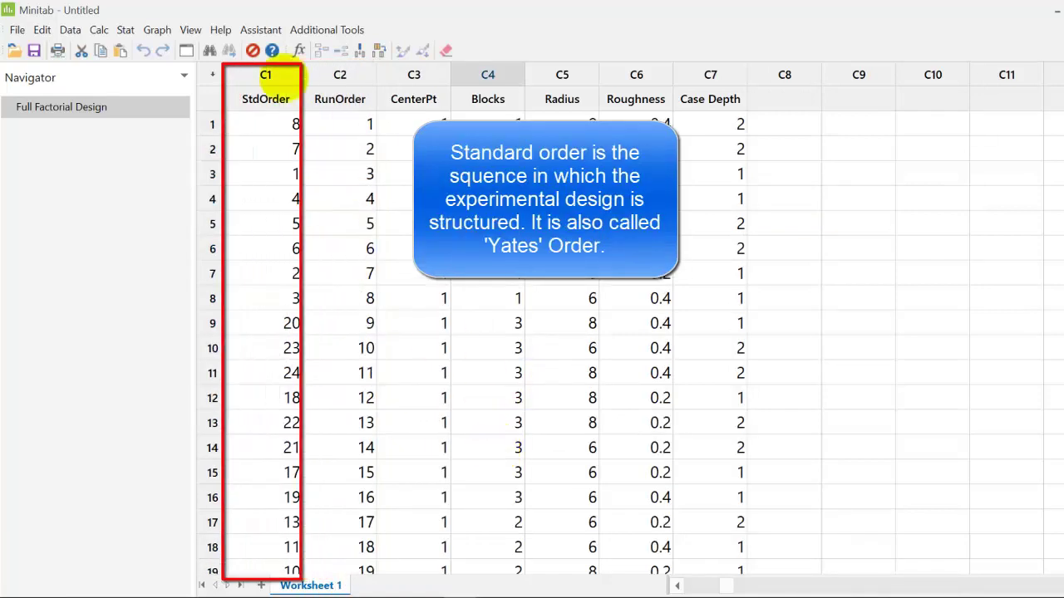
{"action": "left_click_drag", "start_coordinate": [262, 124], "coordinate": [249, 200]}
{"action": "left_click", "coordinate": [378, 192]}
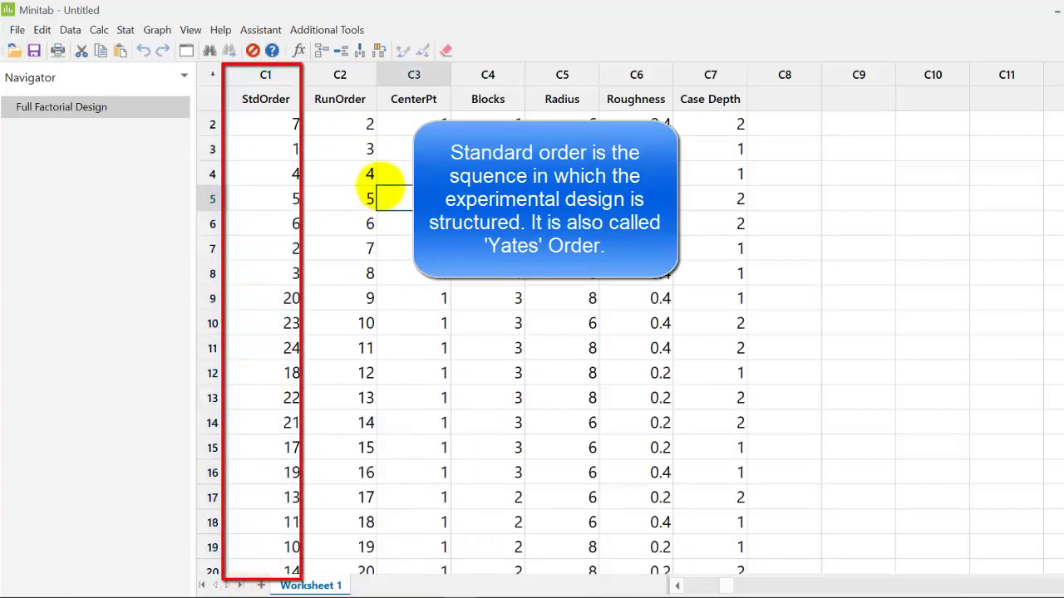
{"action": "scroll", "coordinate": [385, 187], "scroll_direction": "up", "scroll_amount": 1}
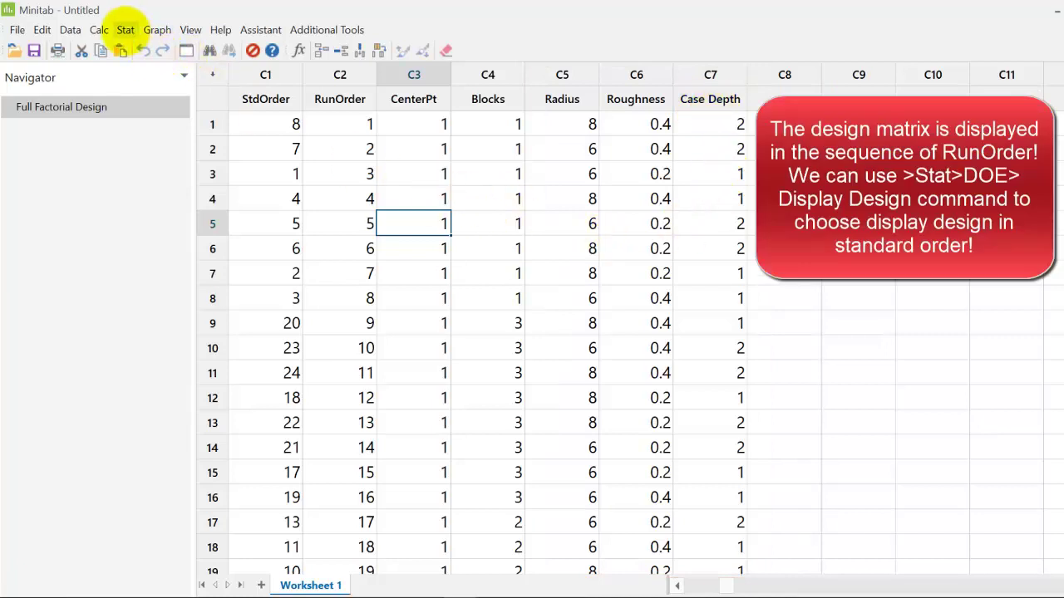
- Use Display Design with Standard order to sort the worksheet runs by StdOrder
{"action": "left_click", "coordinate": [124, 29]}
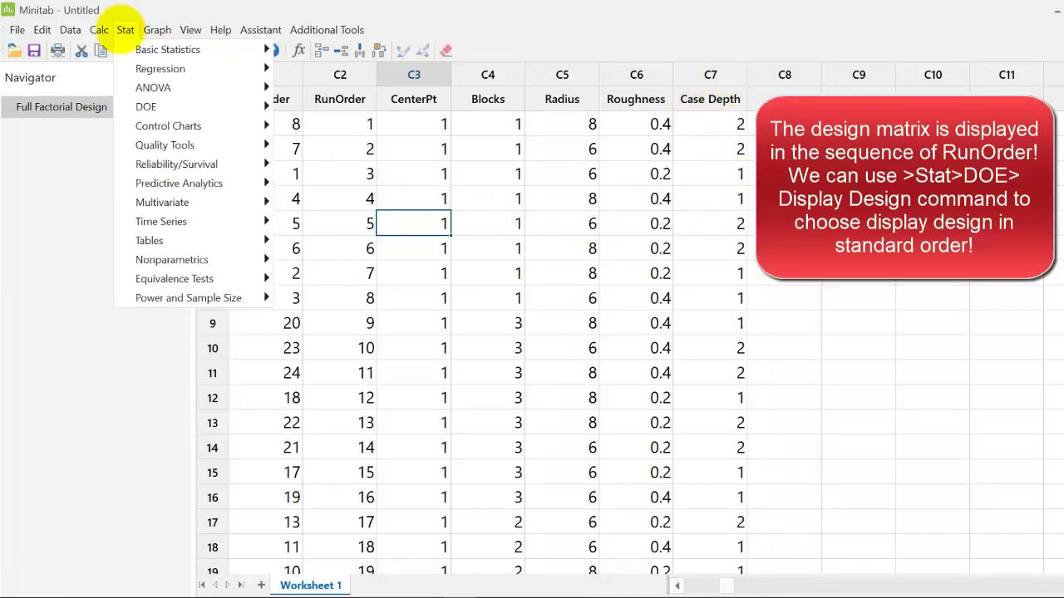
{"action": "mouse_move", "coordinate": [147, 106]}
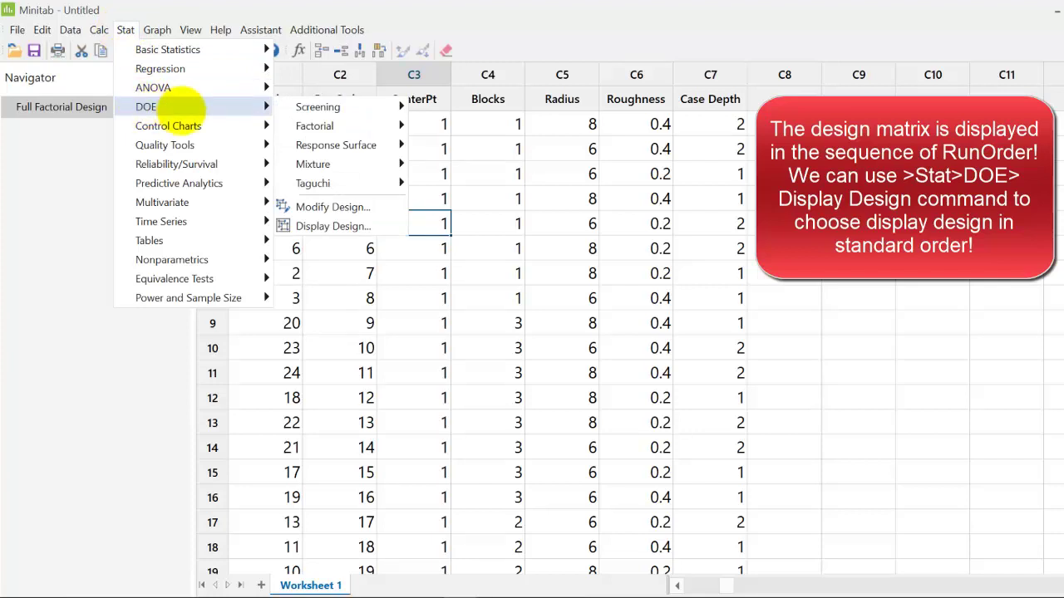
{"action": "left_click", "coordinate": [328, 225]}
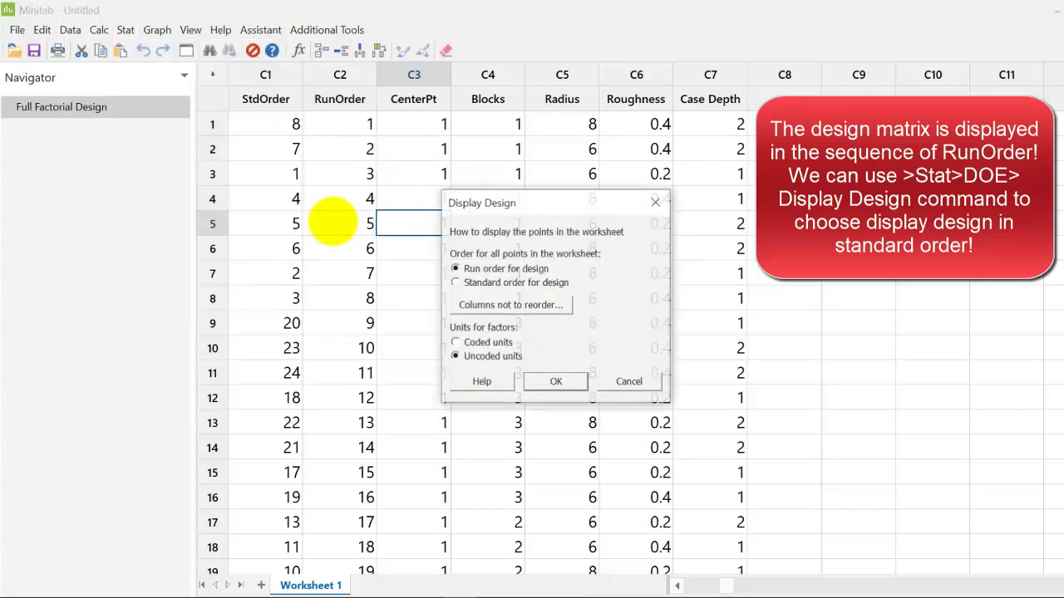
{"action": "left_click", "coordinate": [455, 282]}
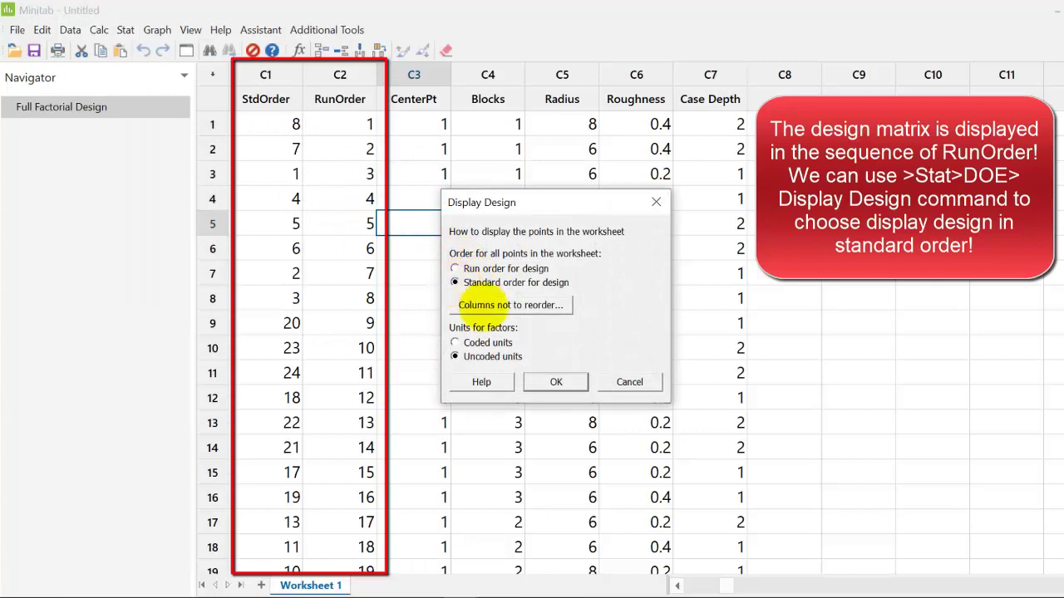
{"action": "left_click", "coordinate": [556, 381]}
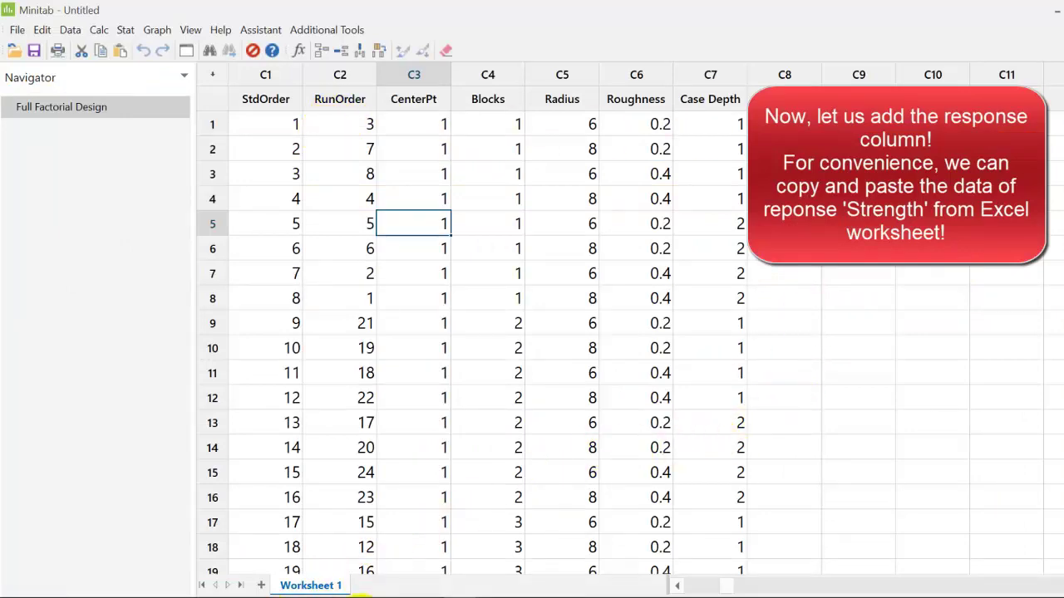
- In Excel's Response tables workbook, select the Strength column I3:I27 for copying
{"action": "mouse_move", "coordinate": [344, 584]}
{"action": "left_click", "coordinate": [548, 564]}
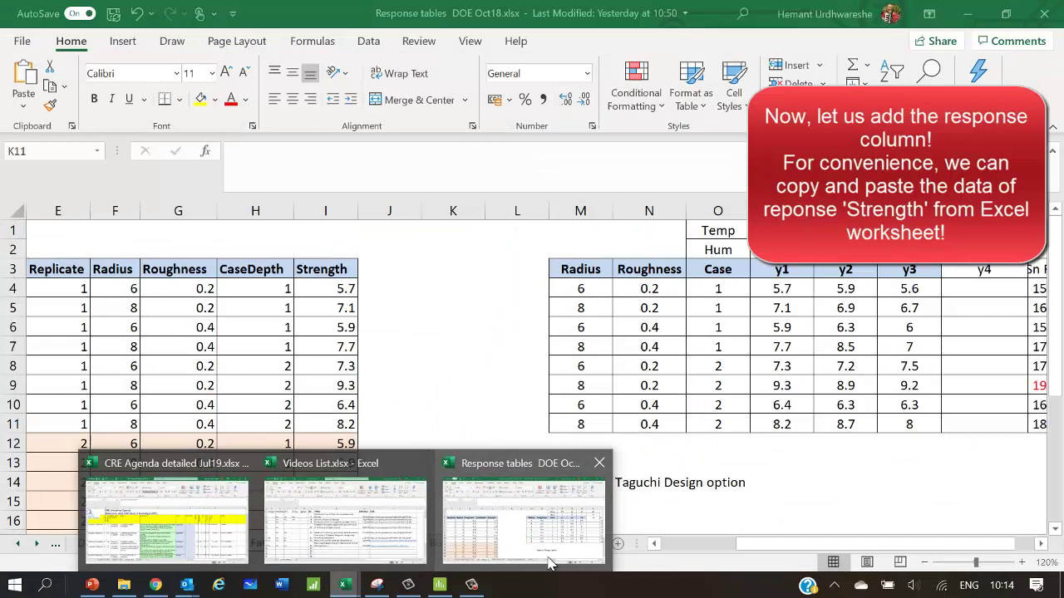
{"action": "scroll", "coordinate": [433, 304], "scroll_direction": "down", "scroll_amount": 1}
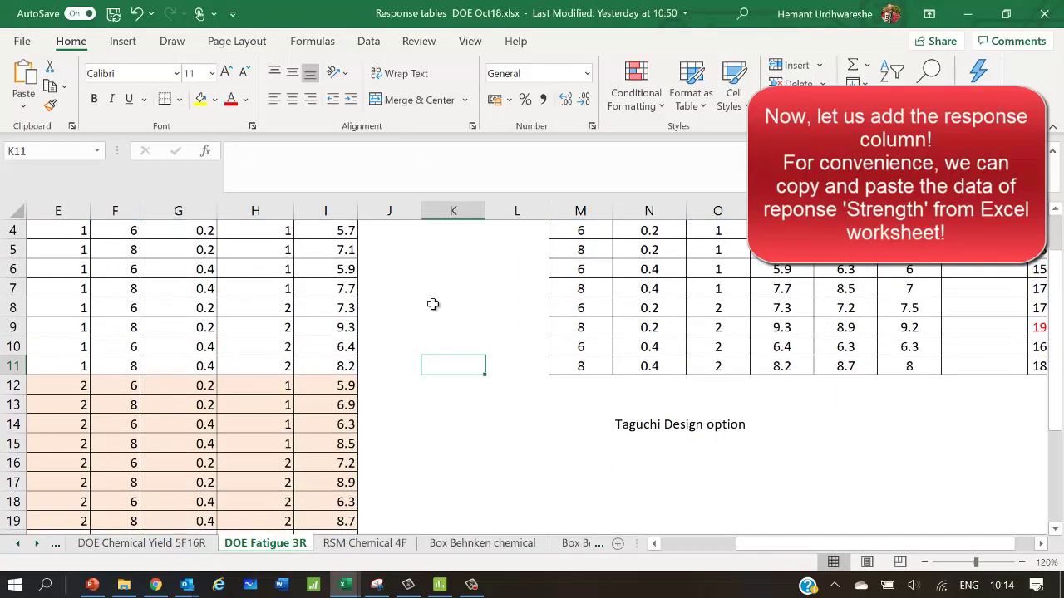
{"action": "scroll", "coordinate": [433, 304], "scroll_direction": "up", "scroll_amount": 1}
{"action": "left_click", "coordinate": [50, 271]}
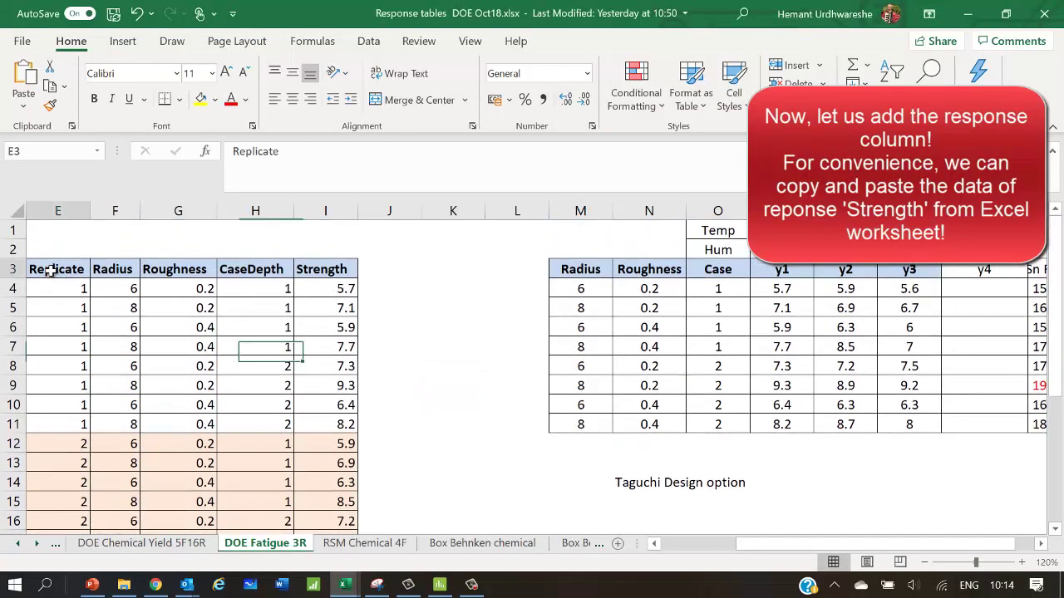
{"action": "left_click_drag", "start_coordinate": [51, 271], "coordinate": [268, 434]}
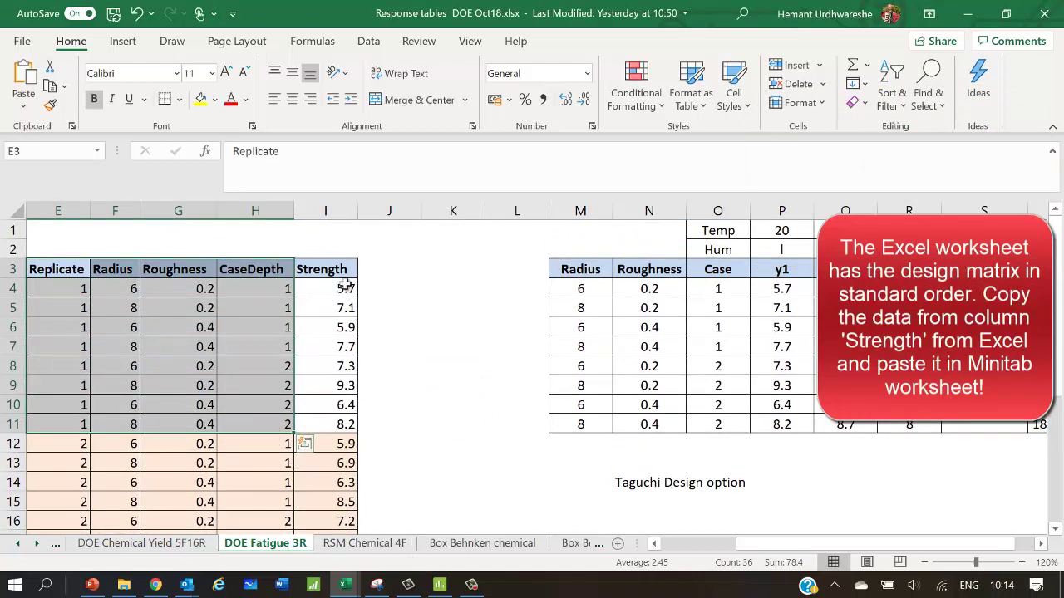
{"action": "left_click_drag", "start_coordinate": [344, 274], "coordinate": [336, 507]}
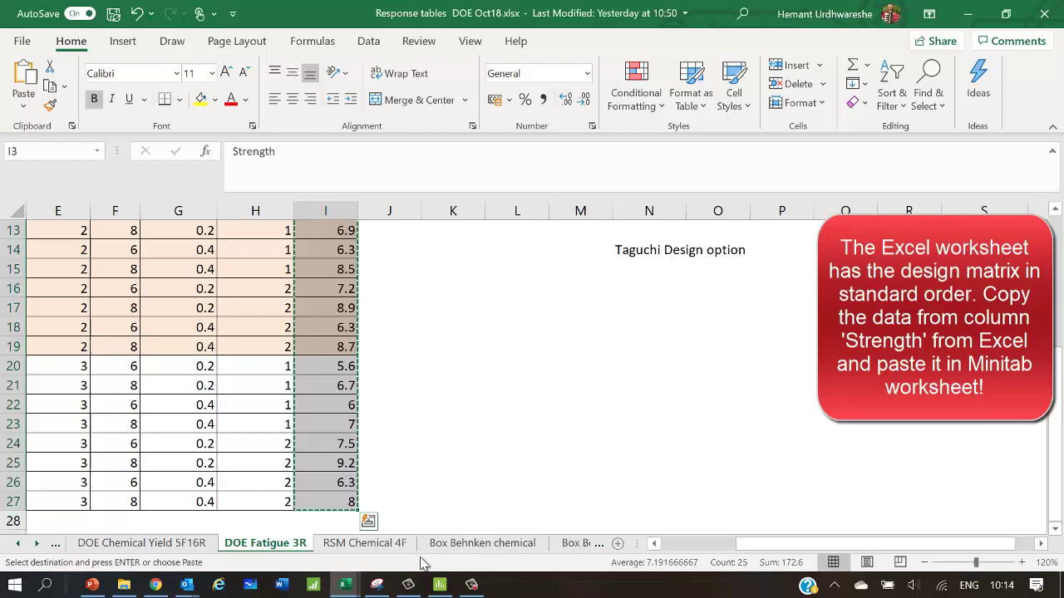
- Paste the Strength header and 24 values into column C8 of Worksheet 1
{"action": "left_click", "coordinate": [440, 584]}
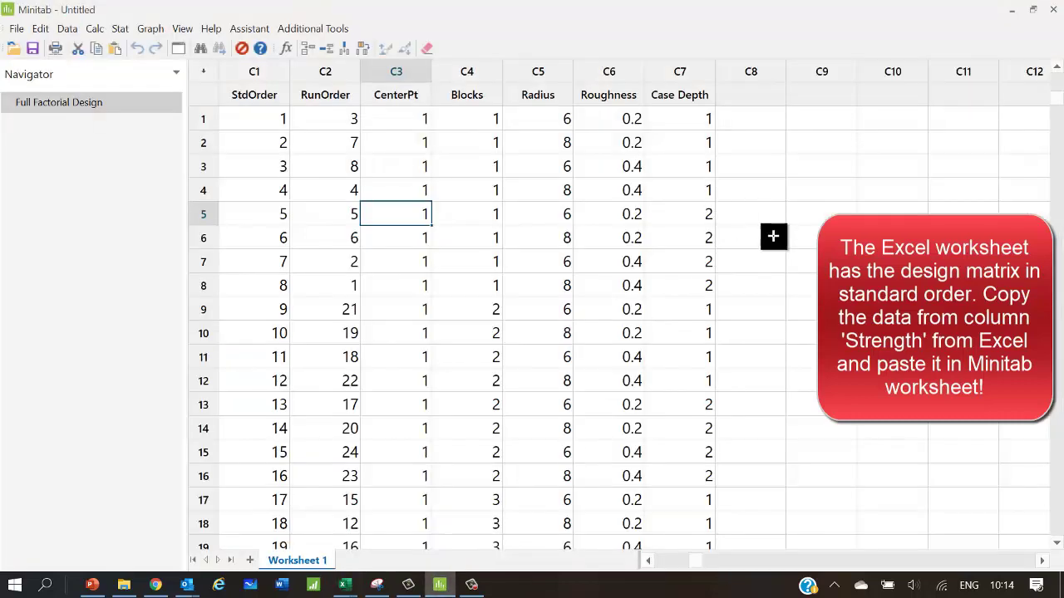
{"action": "left_click", "coordinate": [766, 93]}
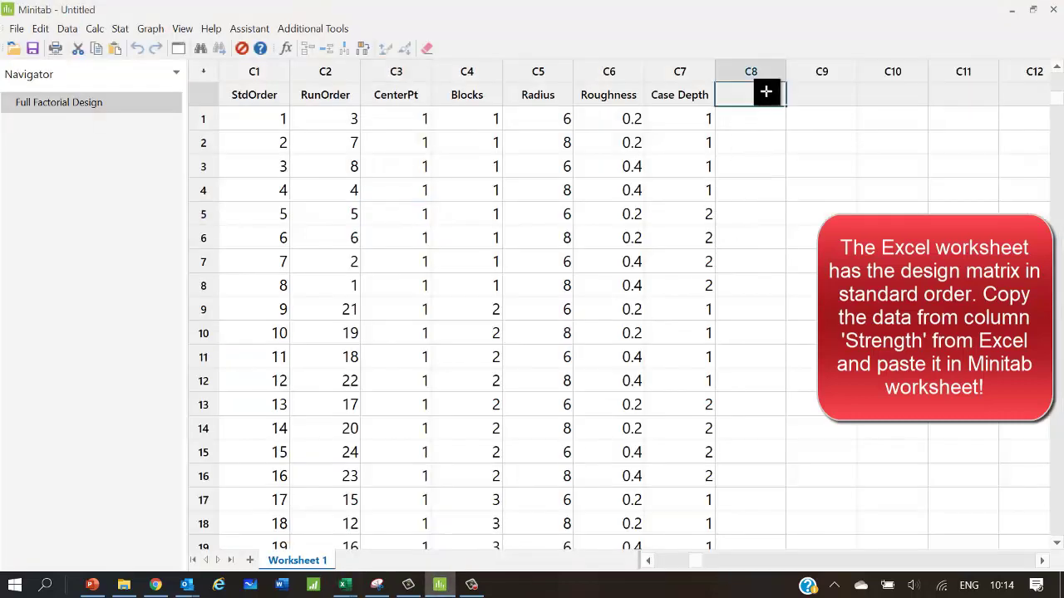
{"action": "key", "text": "ctrl+v"}
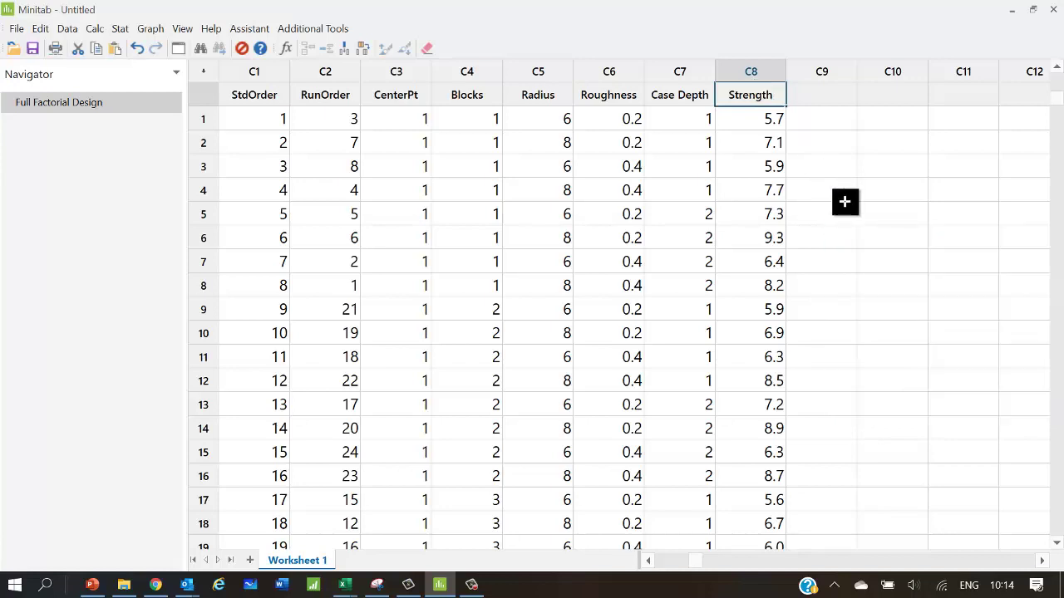
{"action": "left_click", "coordinate": [841, 204]}
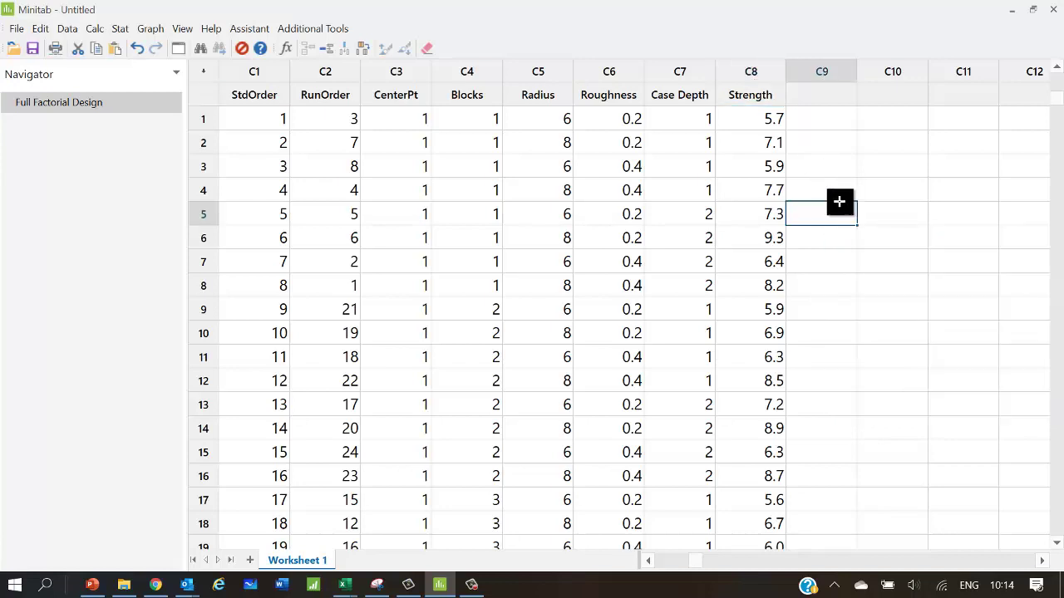
- Switch Display Design factor units to Coded so levels show as -1 and 1
{"action": "left_click", "coordinate": [118, 31]}
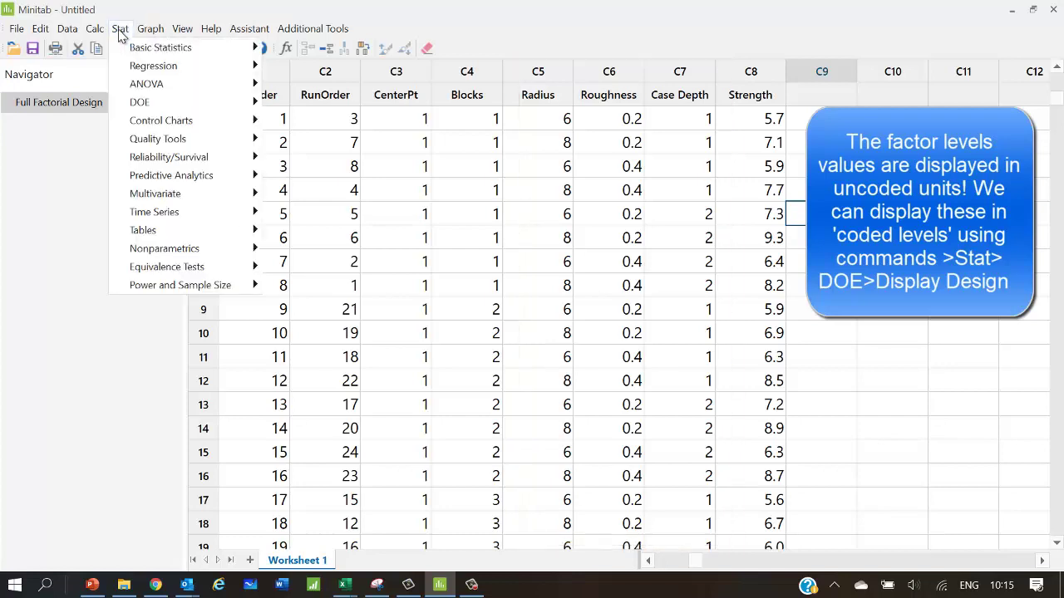
{"action": "mouse_move", "coordinate": [160, 105]}
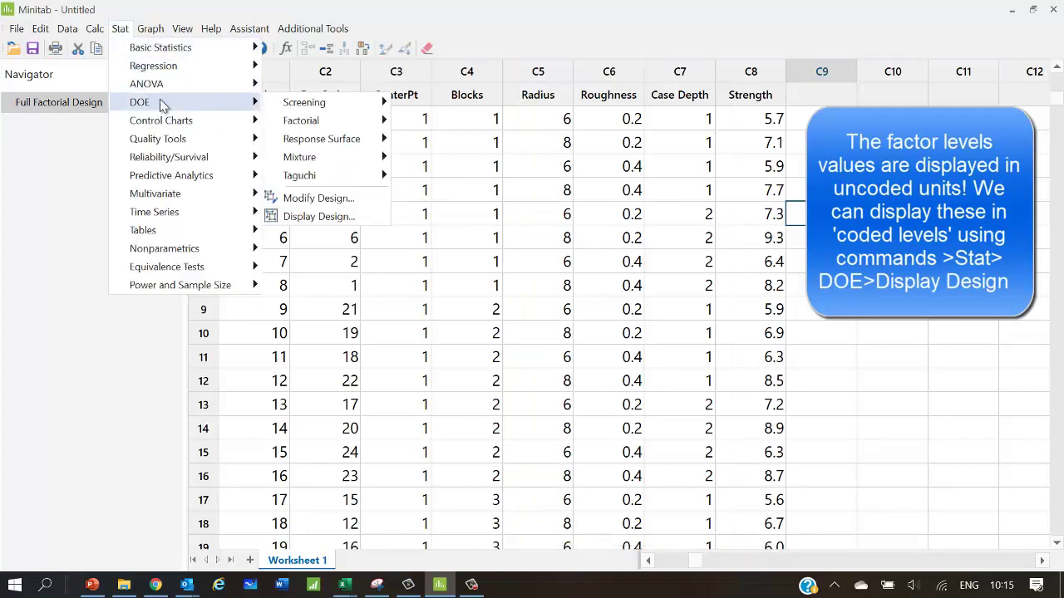
{"action": "left_click", "coordinate": [337, 216]}
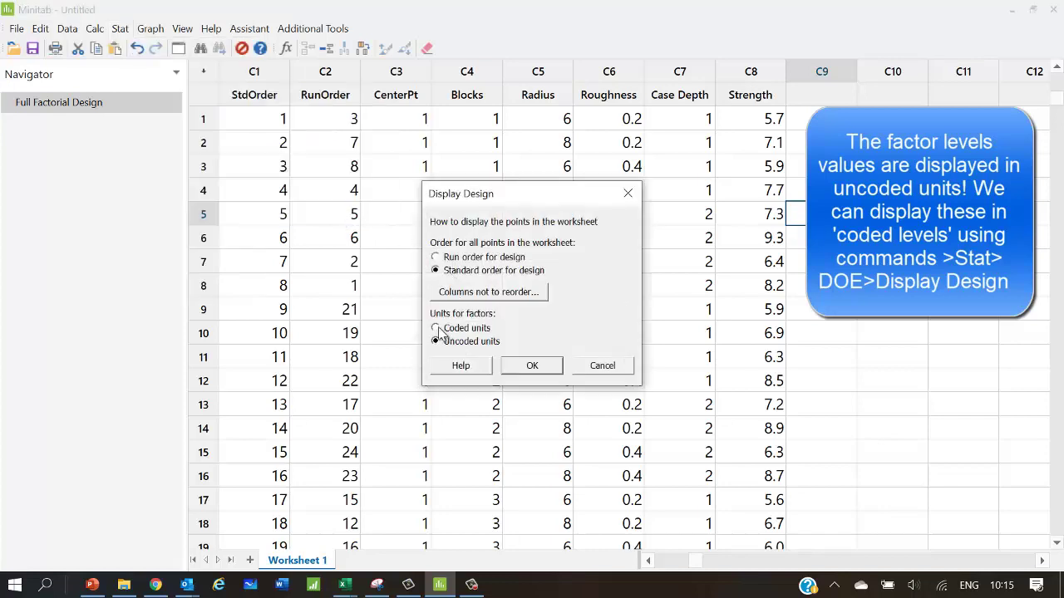
{"action": "left_click", "coordinate": [532, 366]}
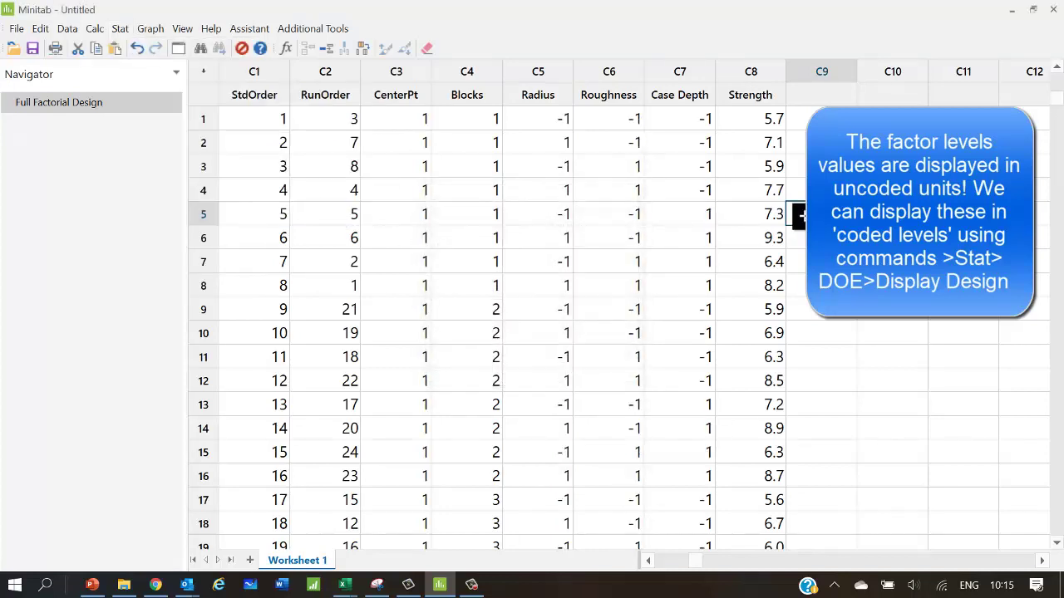
{"action": "left_click", "coordinate": [695, 118]}
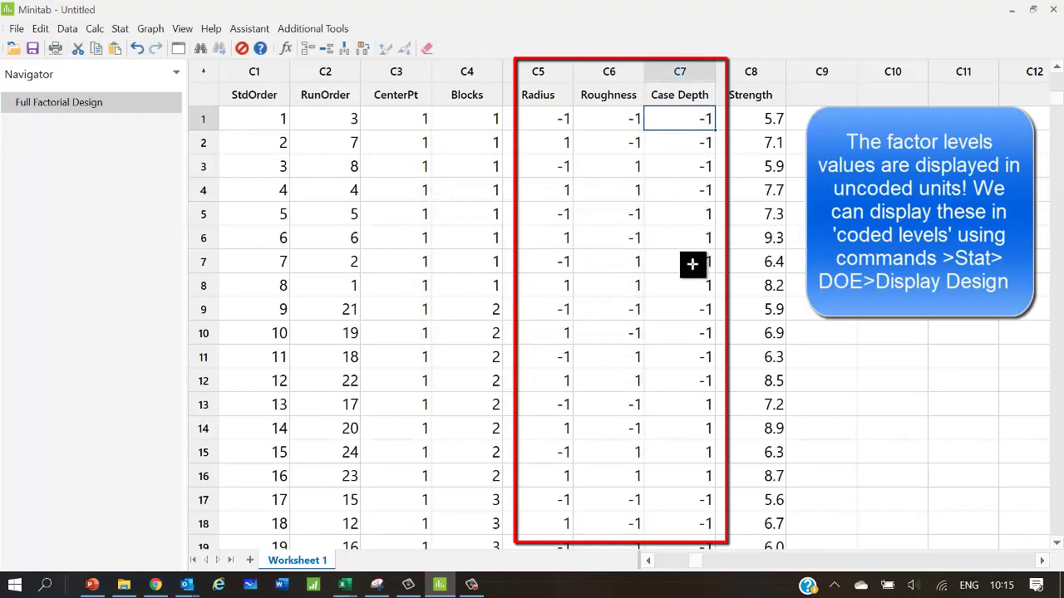